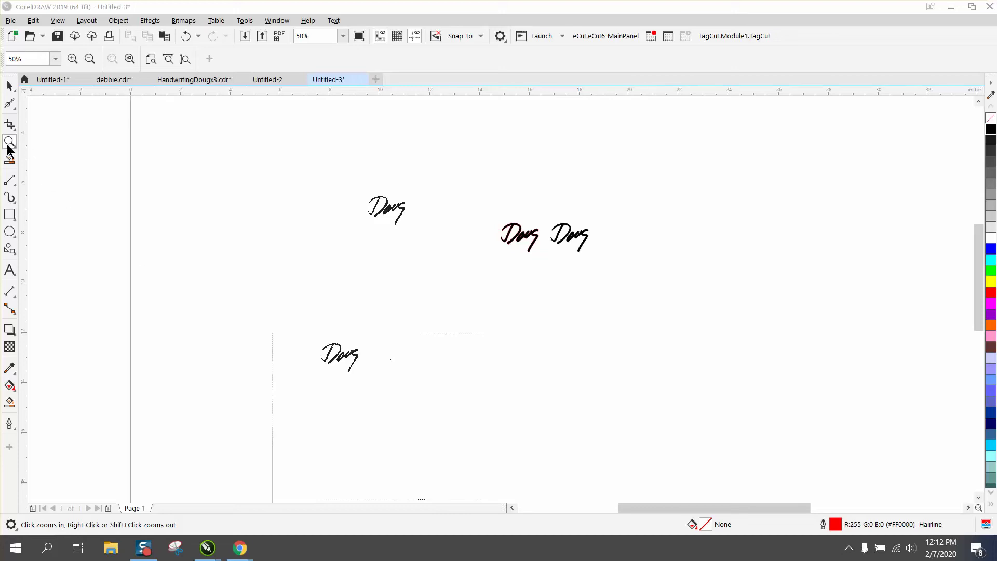
- Select the scanned DOUGSCAN.png bitmap and move it up and to the left
left_click(8, 146)
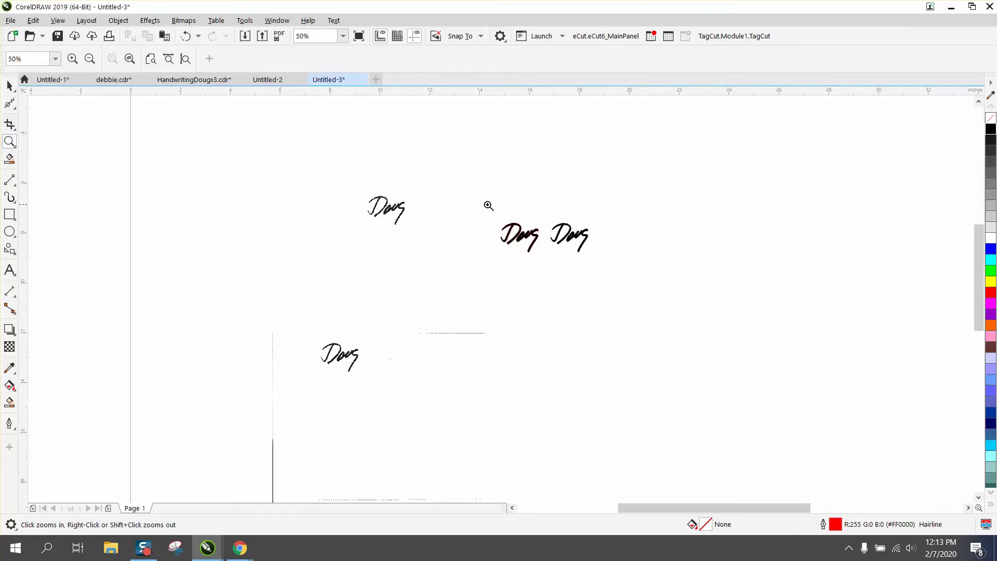
left_click_drag(623, 270, 623, 270)
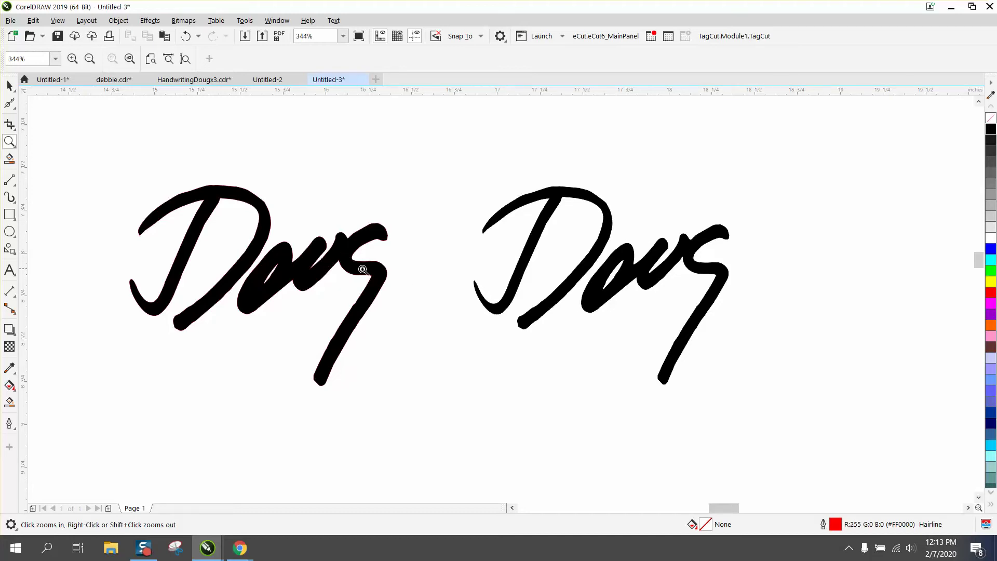
scroll(363, 269, "down", 8)
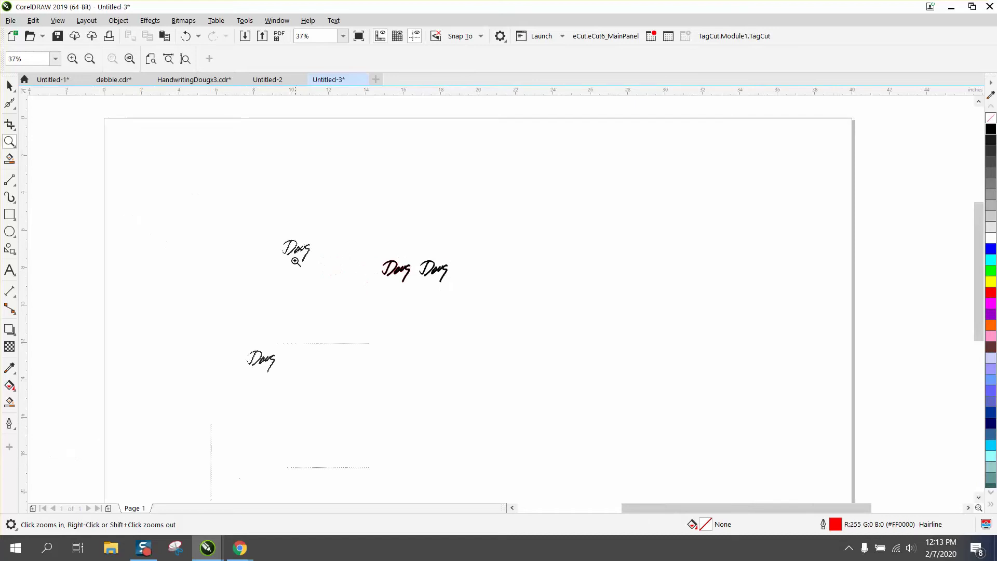
left_click(9, 85)
left_click(270, 363)
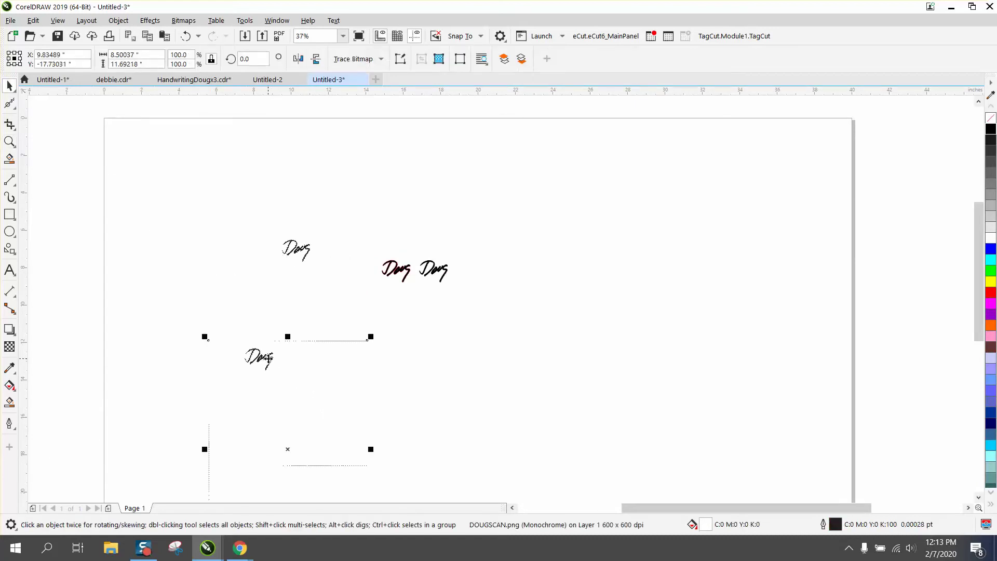
left_click(269, 359)
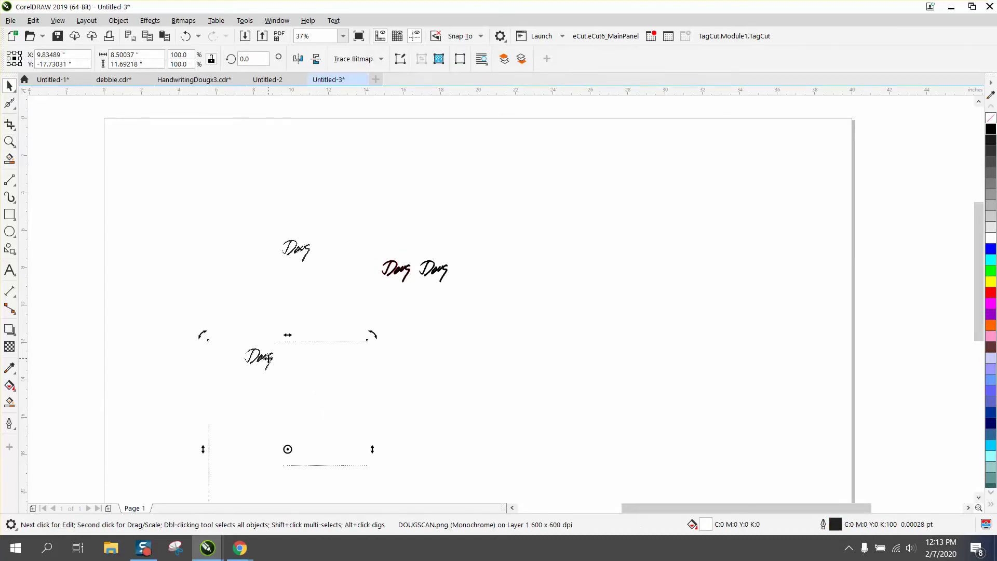
left_click(300, 338)
left_click_drag(309, 373, 193, 231)
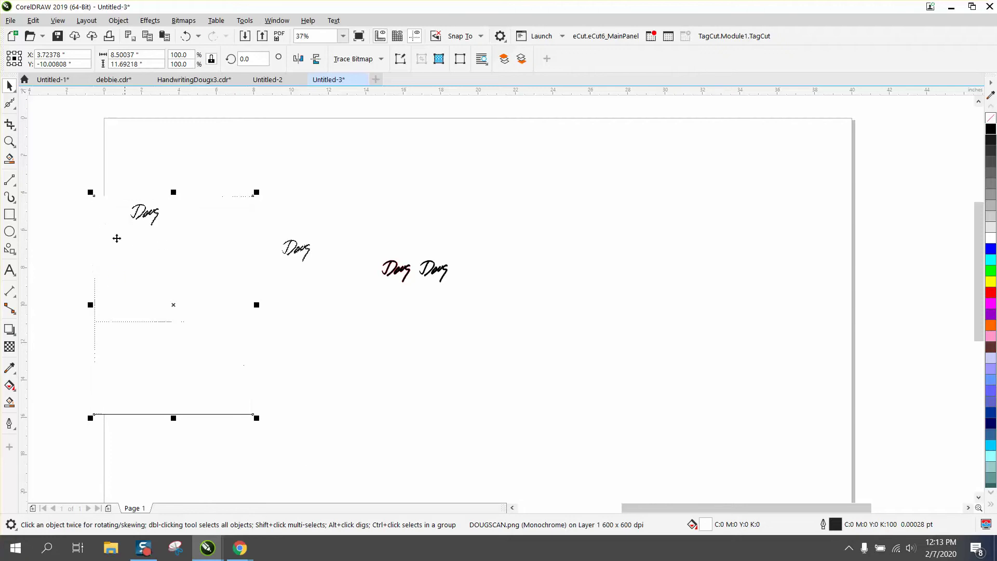
- Crop the scan to the upper-left Doug signature and move it beside the other signatures
left_click(13, 124)
left_click(34, 127)
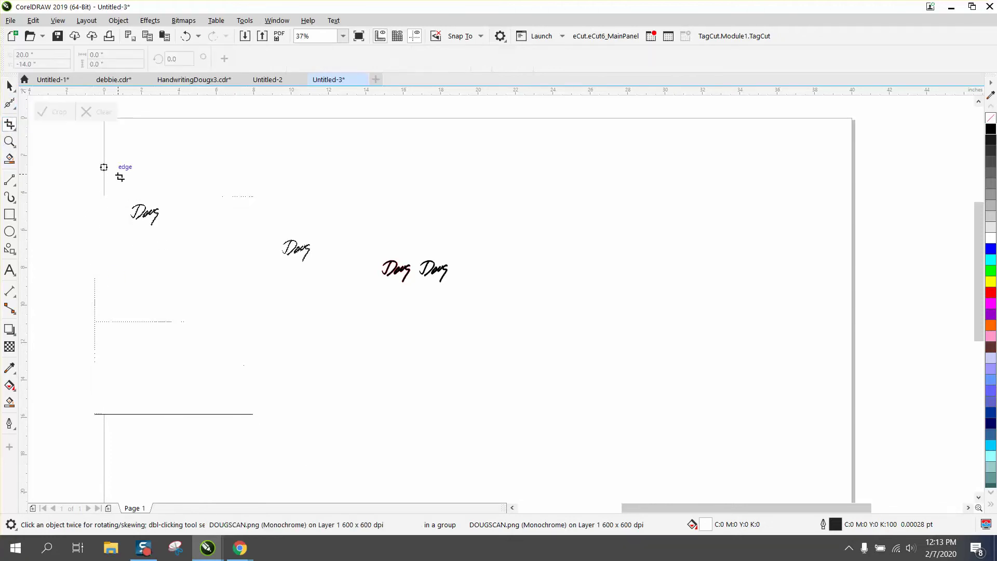
left_click_drag(123, 196, 175, 230)
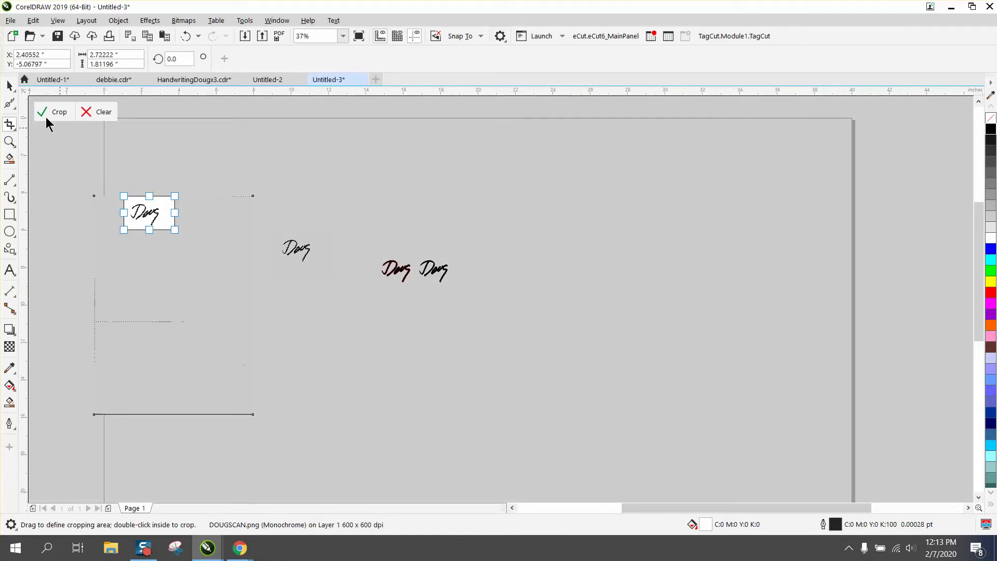
left_click(52, 112)
left_click(9, 87)
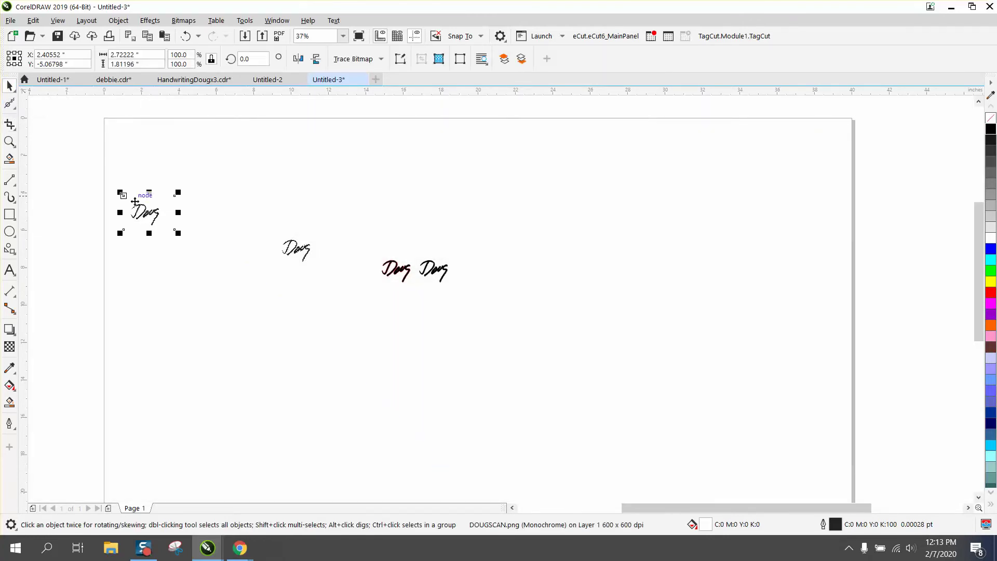
left_click_drag(135, 201, 217, 245)
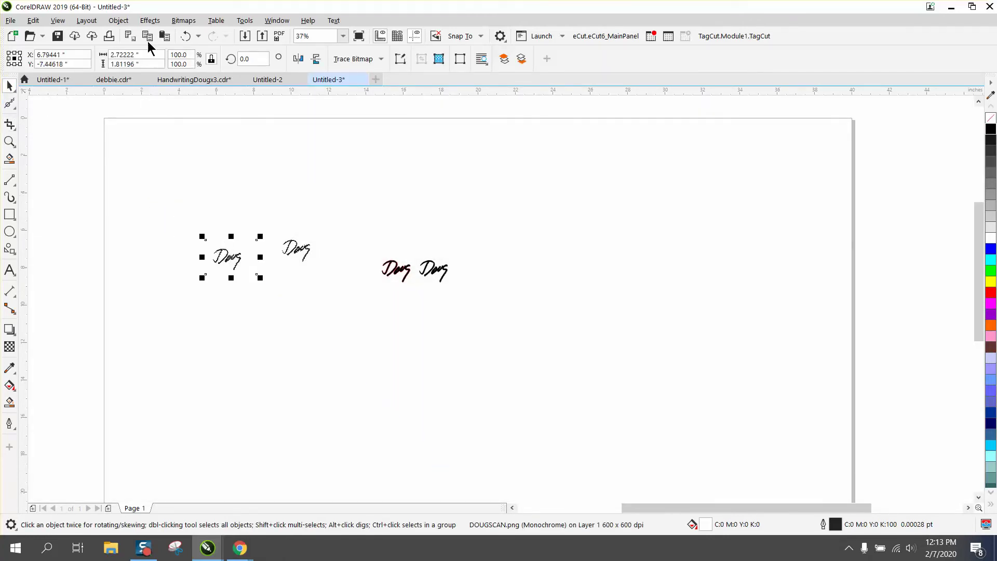
- Resample the cropped Doug bitmap at 600 dpi horizontal and vertical, then zoom in on it
left_click(181, 24)
left_click(206, 94)
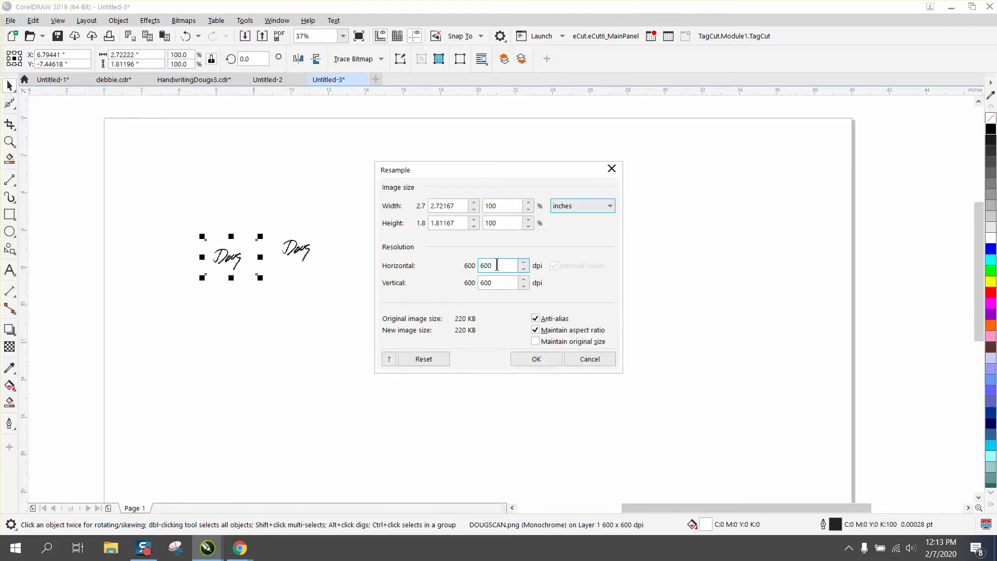
left_click(544, 357)
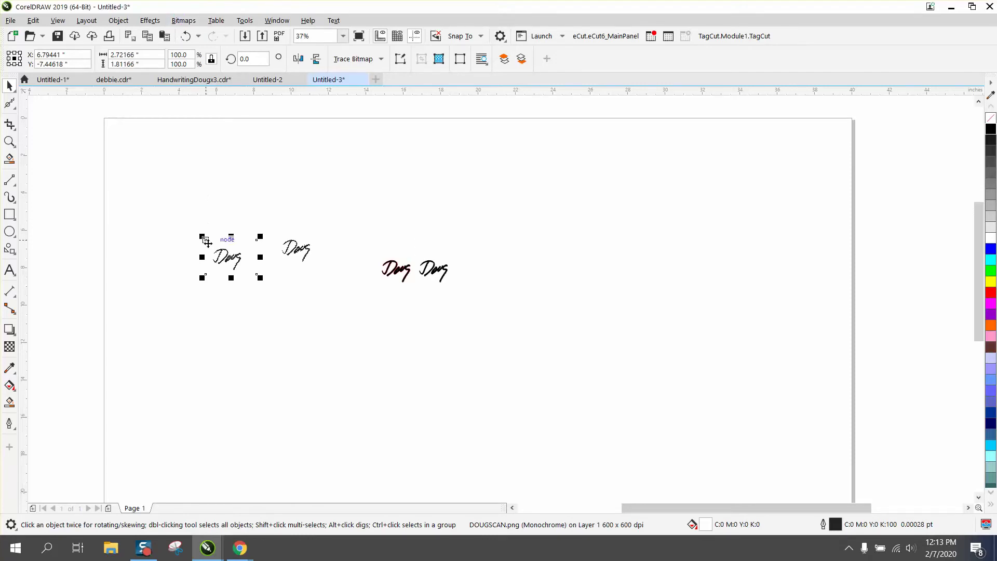
left_click(9, 142)
left_click_drag(207, 216, 431, 305)
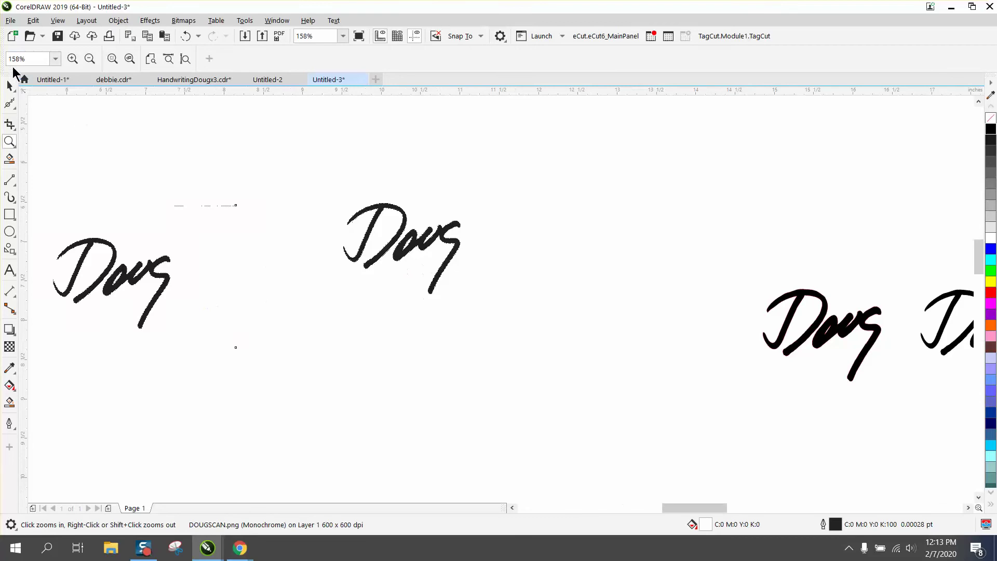
- Trace the cropped Doug scan with a Clipart outline trace and drag the result down-right
left_click(9, 84)
left_click(348, 58)
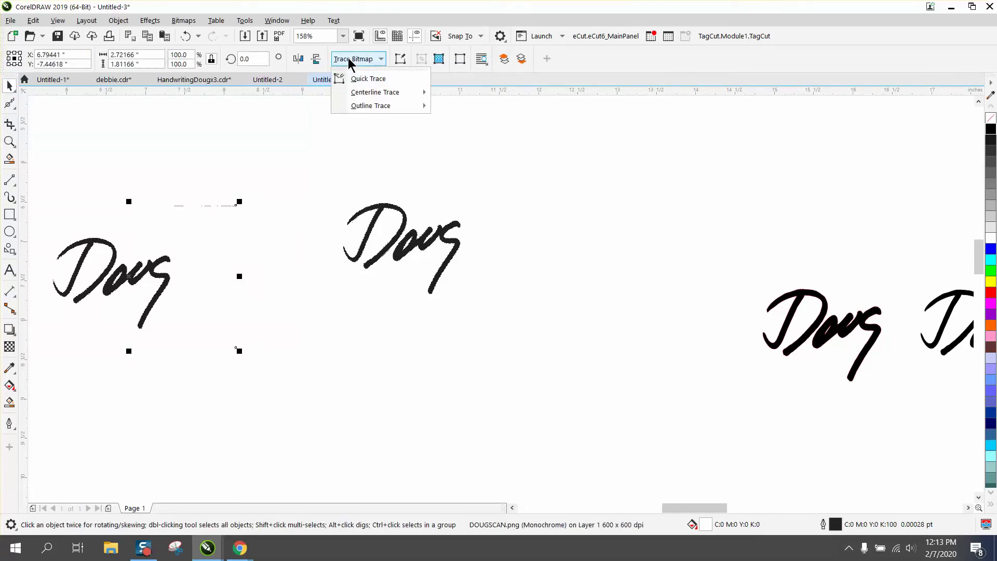
mouse_move(372, 105)
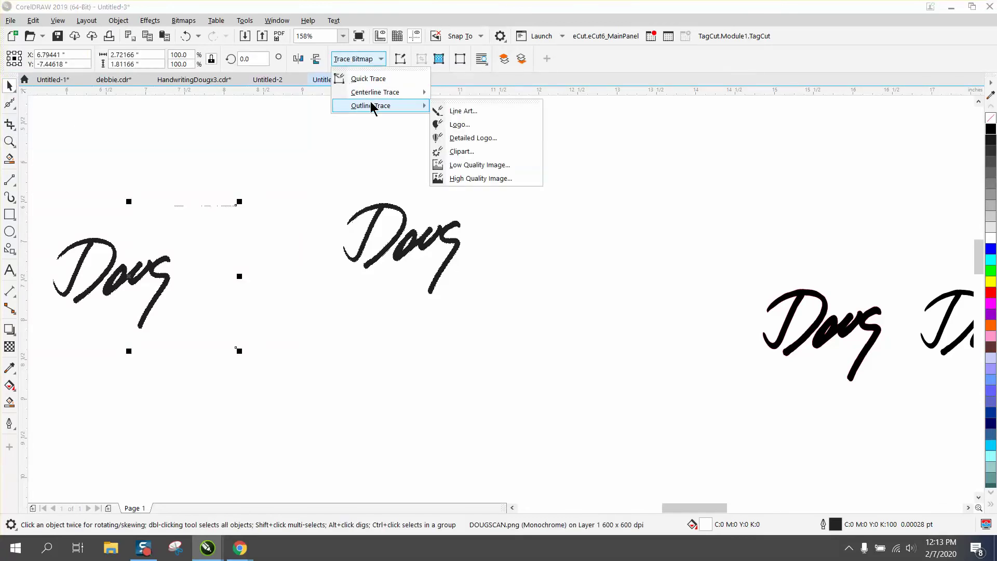
left_click(453, 152)
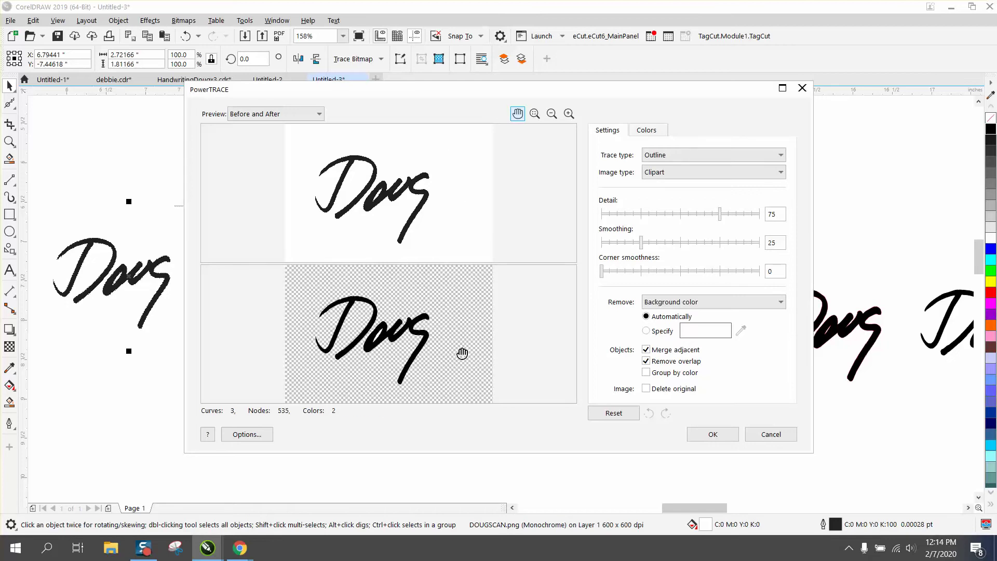
left_click(709, 435)
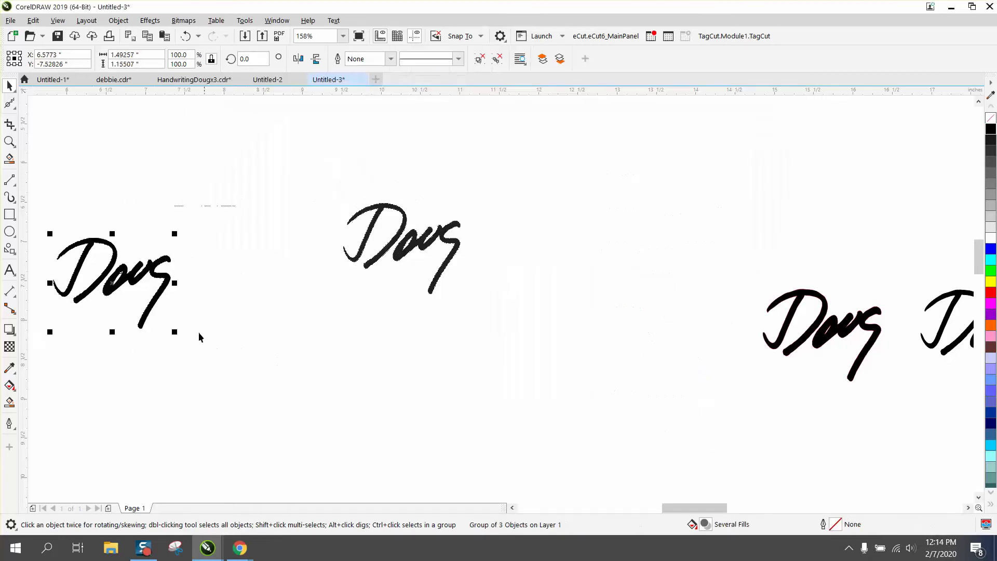
mouse_move(117, 280)
left_mouse_down()
mouse_move(176, 316)
mouse_move(355, 346)
left_mouse_up()
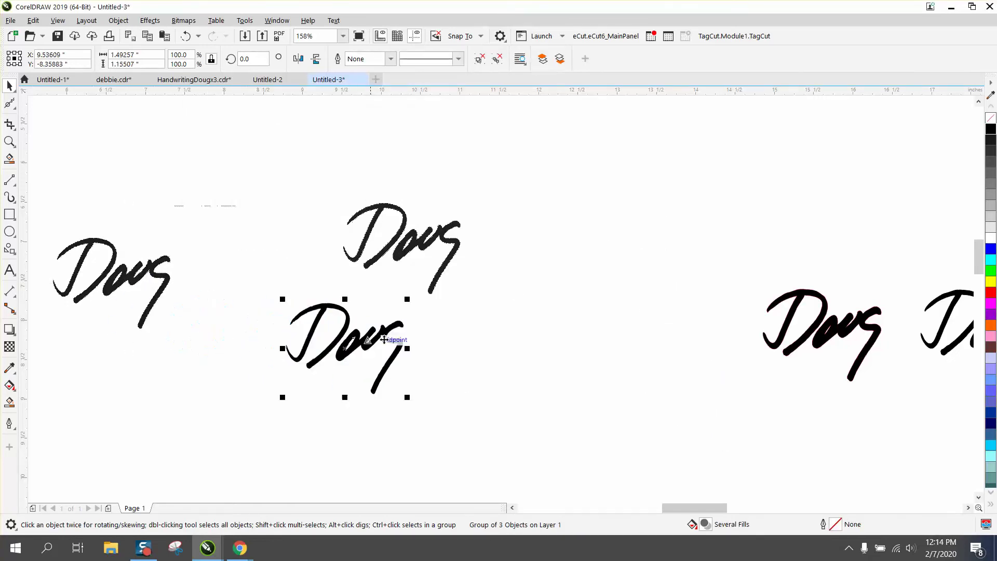
- Draw a yellow-filled rectangle around the traced Doug and send it to the back
left_click(9, 214)
mouse_move(236, 277)
left_mouse_down()
mouse_move(256, 320)
mouse_move(462, 414)
left_mouse_up()
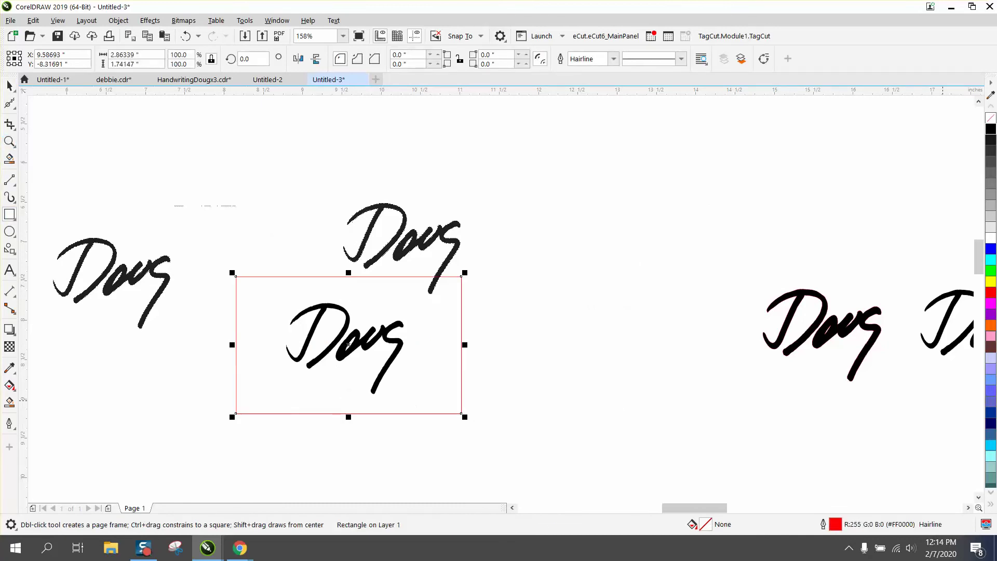
left_click(990, 282)
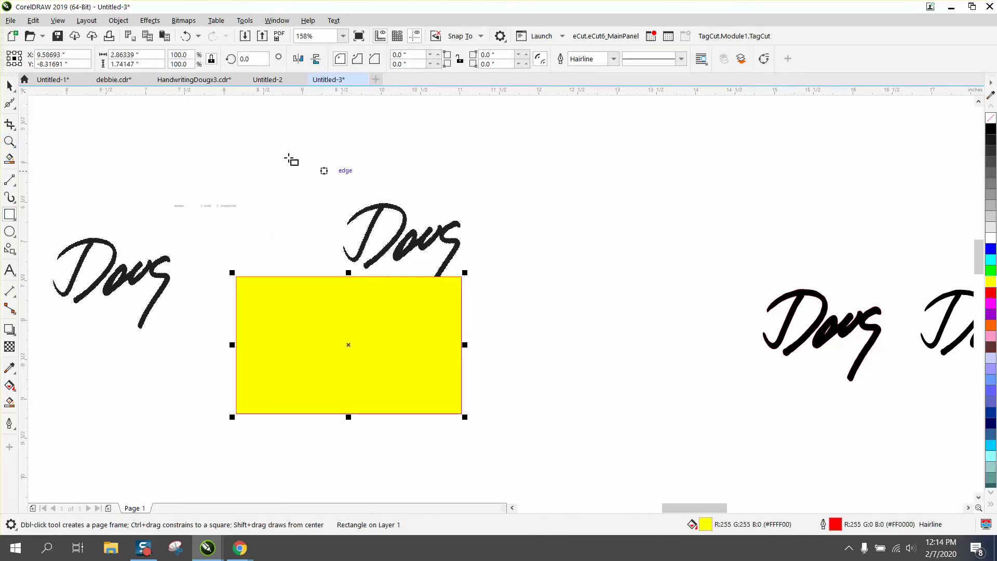
left_click(128, 24)
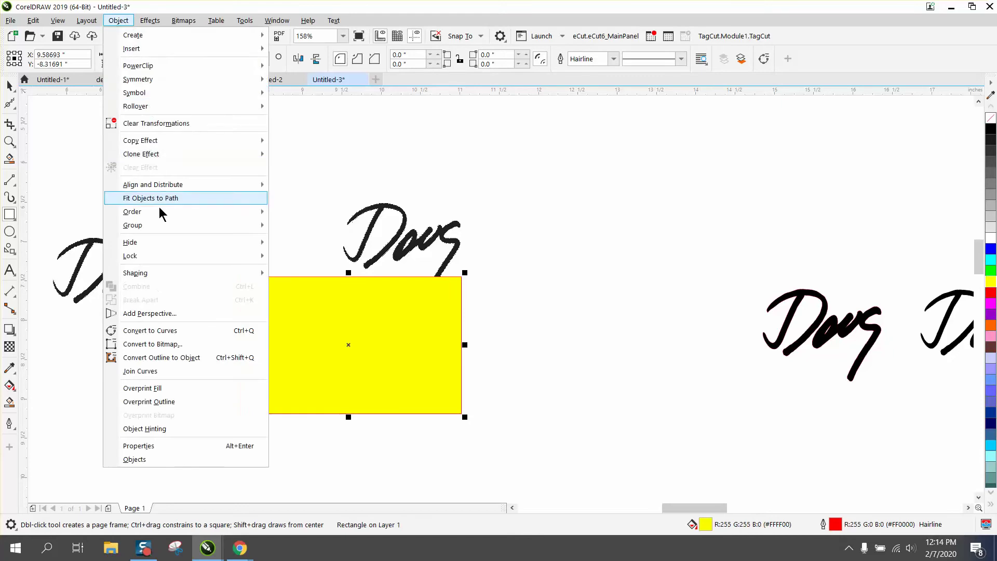
mouse_move(160, 216)
left_click(294, 225)
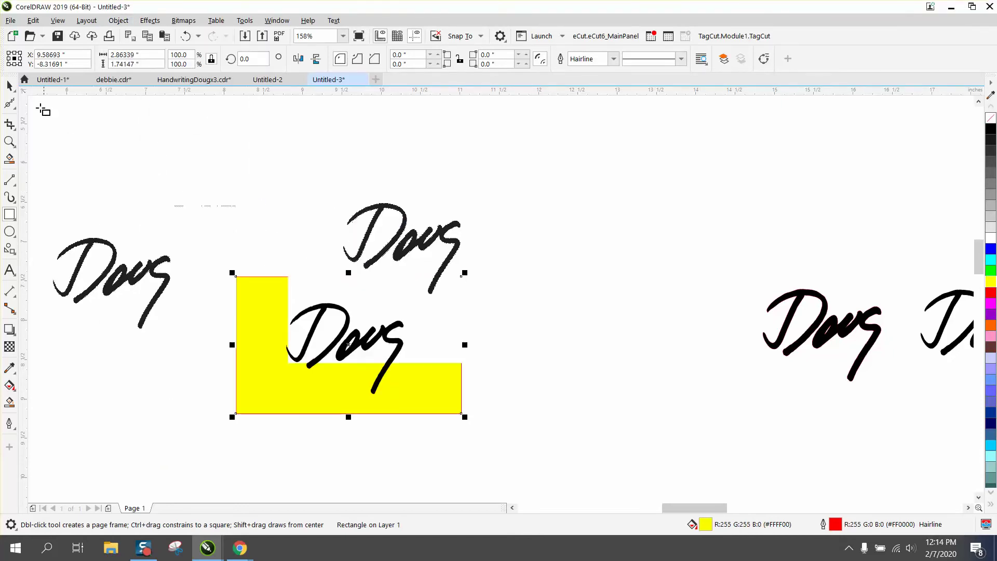
- Move the original scanned Doug up off the rectangle and zoom in on the traced Doug
left_click(9, 85)
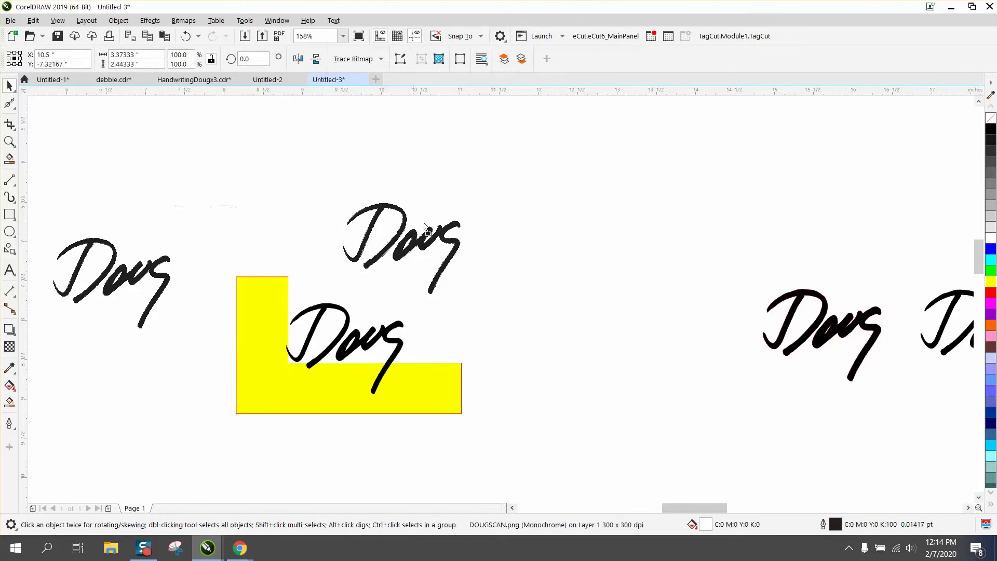
left_click_drag(410, 231, 529, 149)
left_click(353, 347)
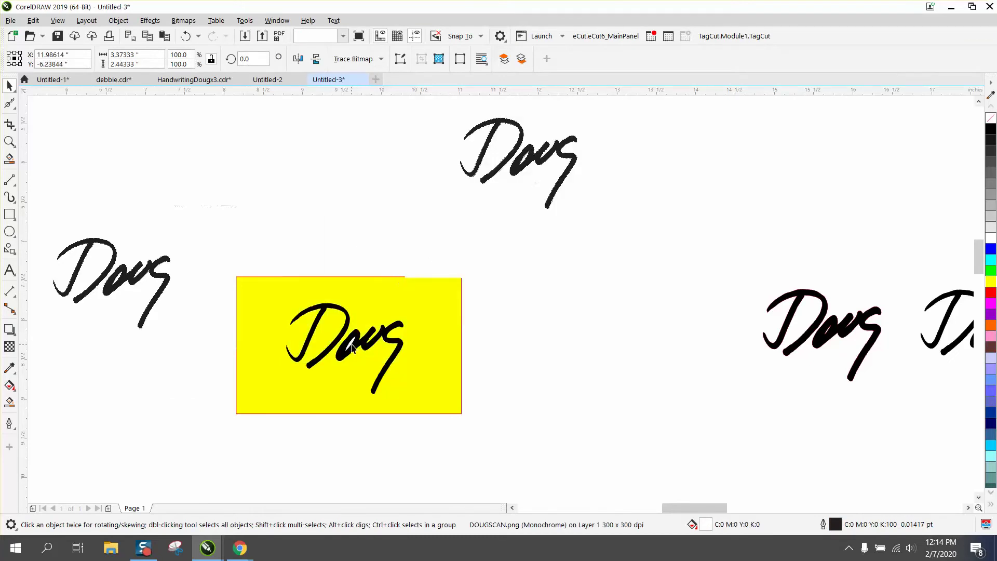
left_click(10, 142)
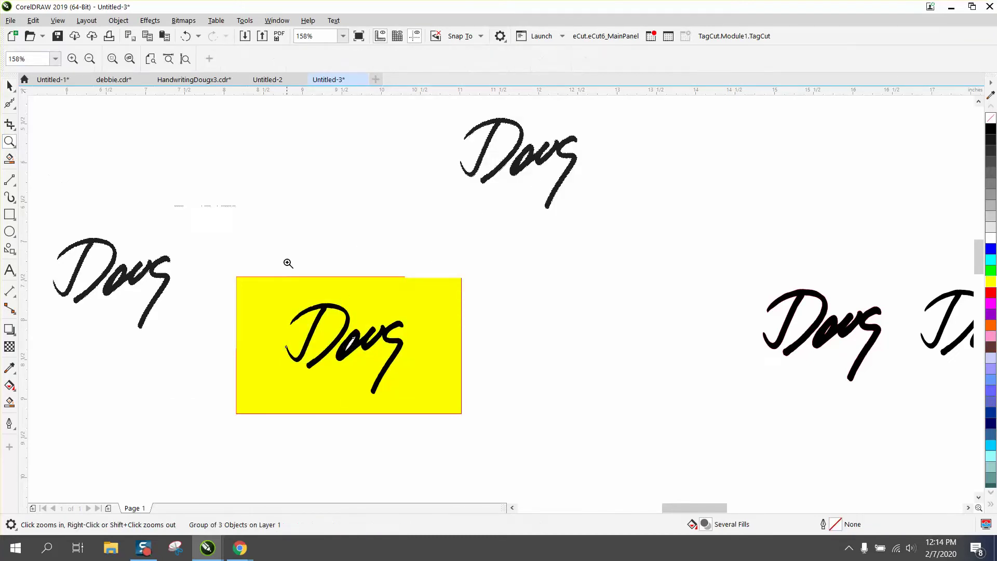
left_click_drag(509, 408, 508, 409)
- Ungroup the traced Doug signature into its separate curves
left_click(9, 86)
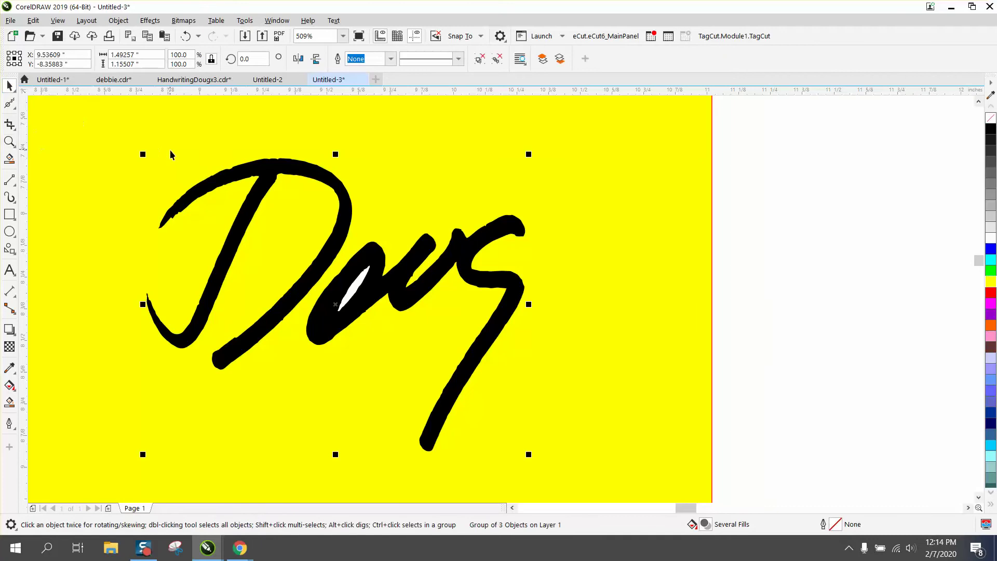
left_click(118, 21)
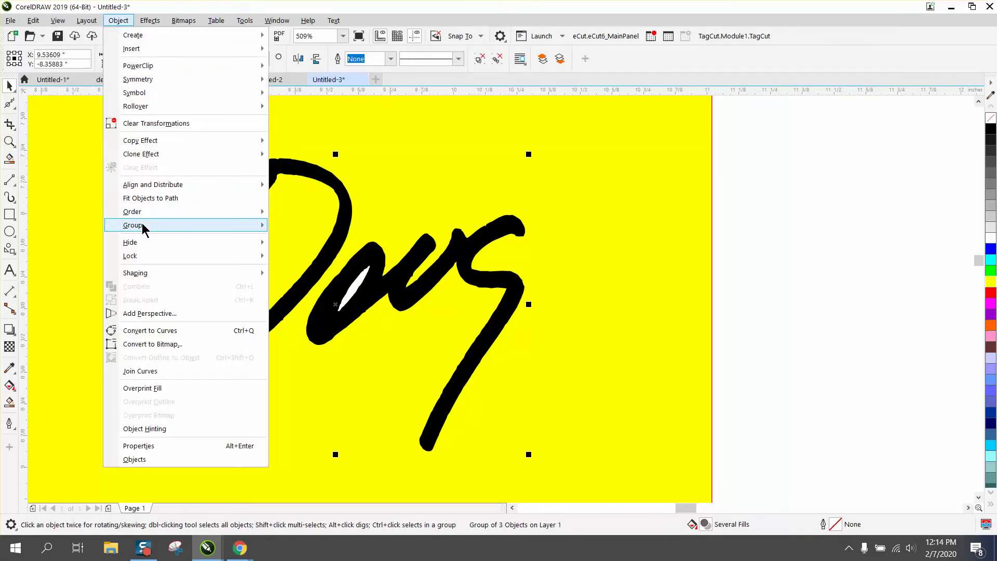
mouse_move(210, 231)
left_click(301, 240)
- Test-drag the 'oug' curve away and undo, then delete the white inner shape of the o
left_click(833, 221)
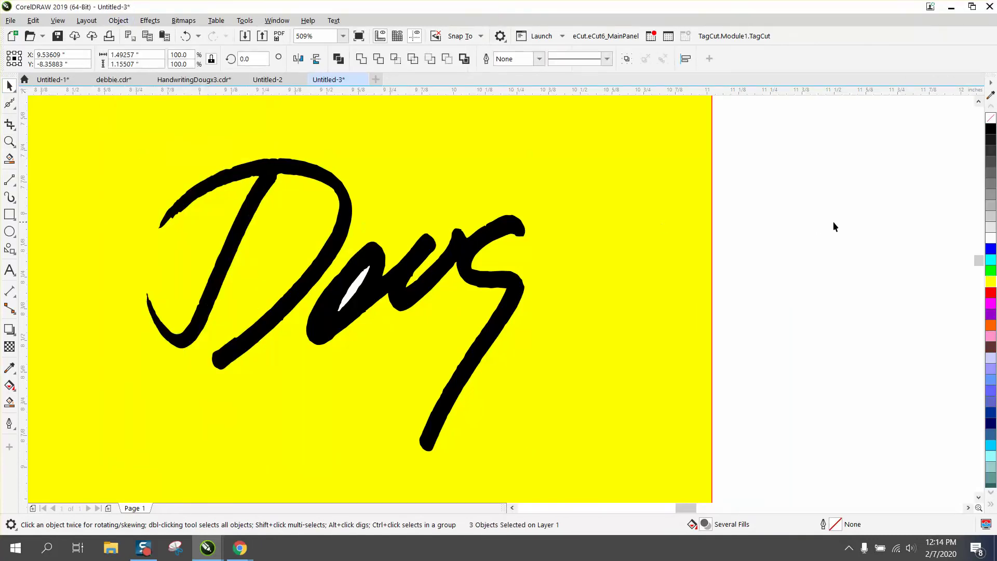
left_click_drag(507, 232, 759, 200)
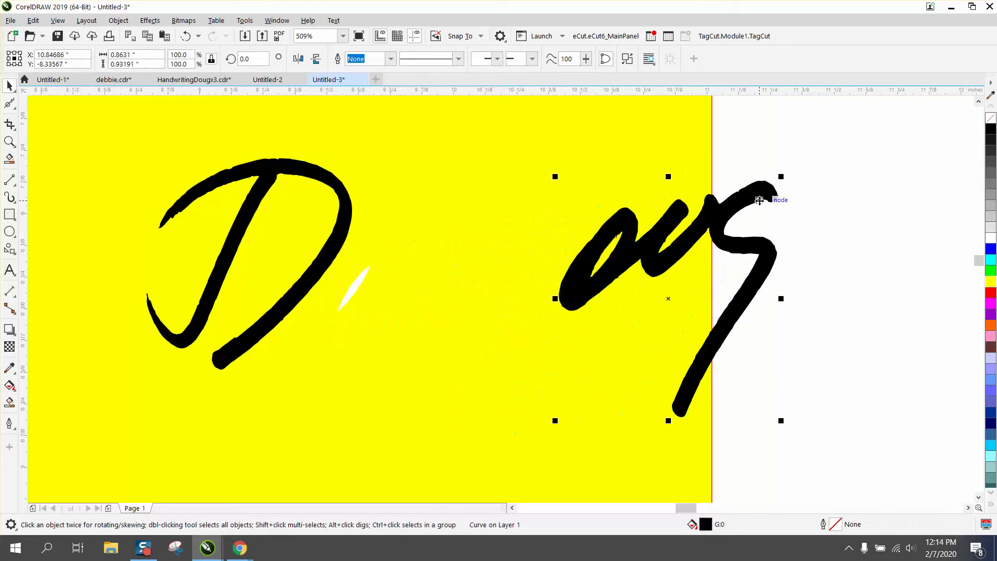
left_click(187, 36)
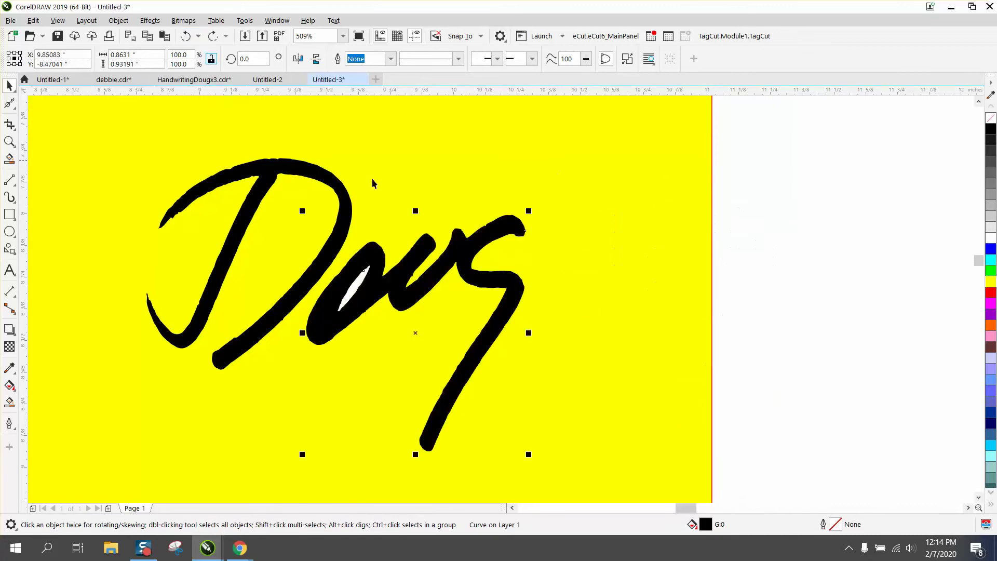
left_click(758, 228)
left_click(353, 288)
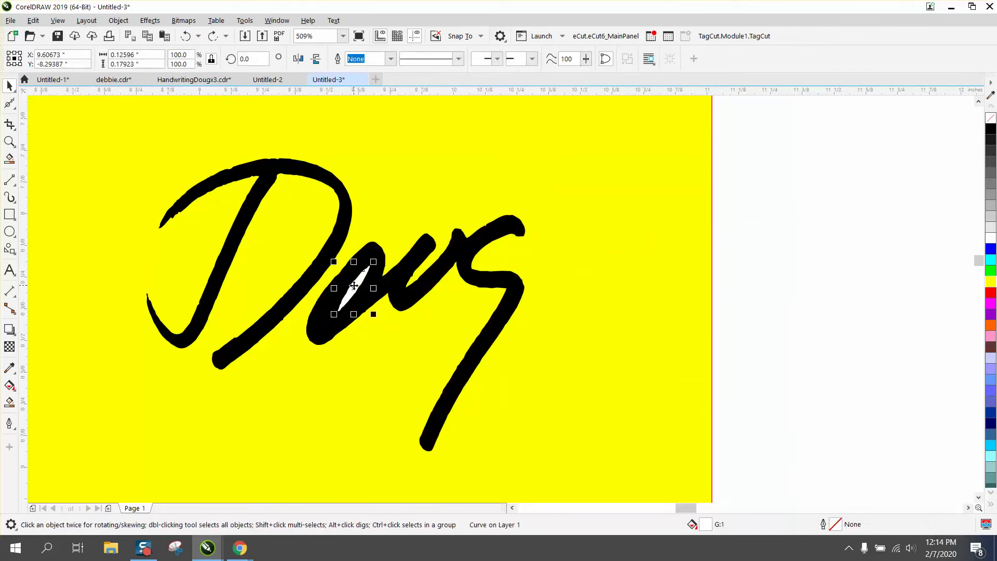
key("Delete")
- Give both Doug curves no fill and a black outline
scroll(358, 284, "down", 2)
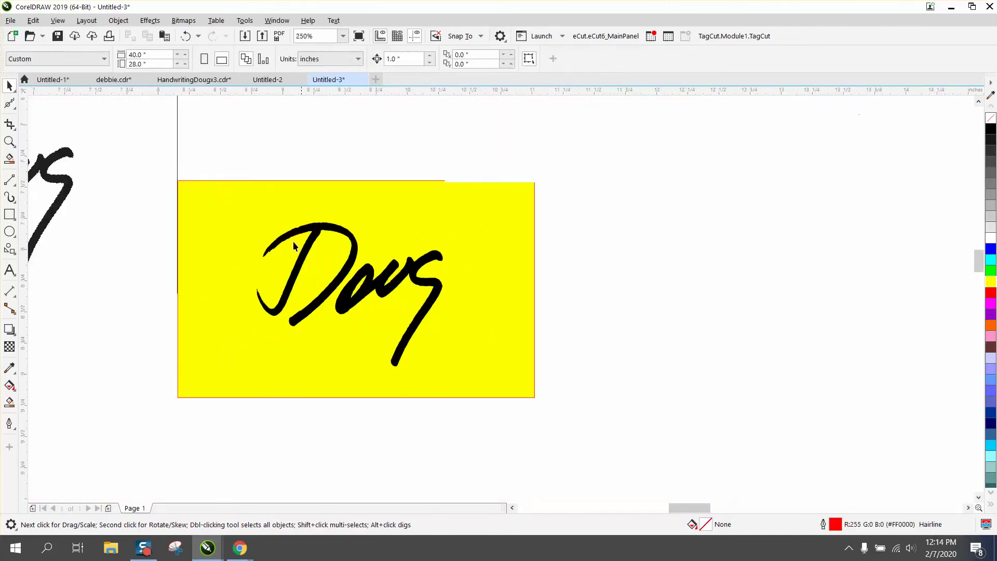
left_click_drag(505, 386, 505, 387)
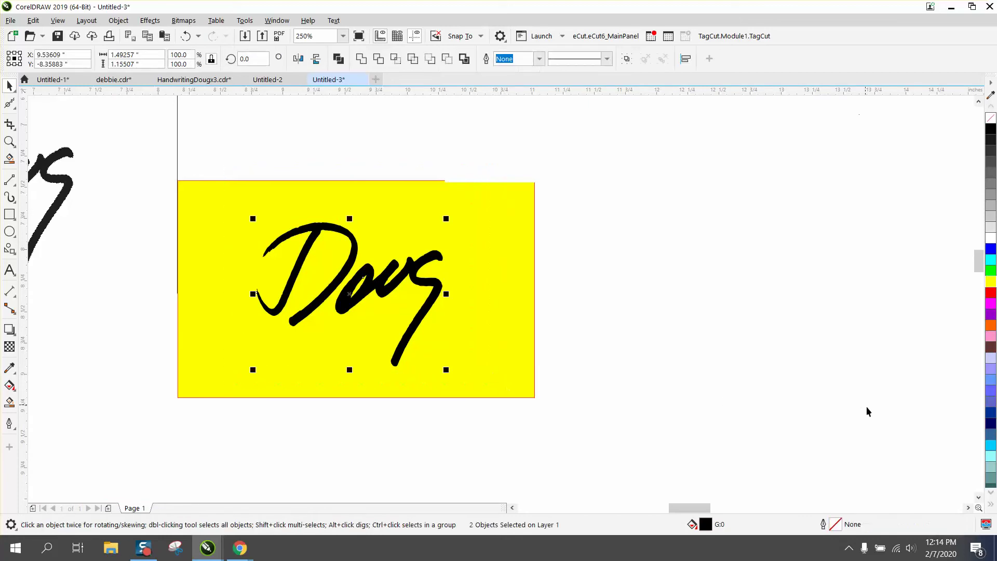
left_click(991, 118)
right_click(991, 129)
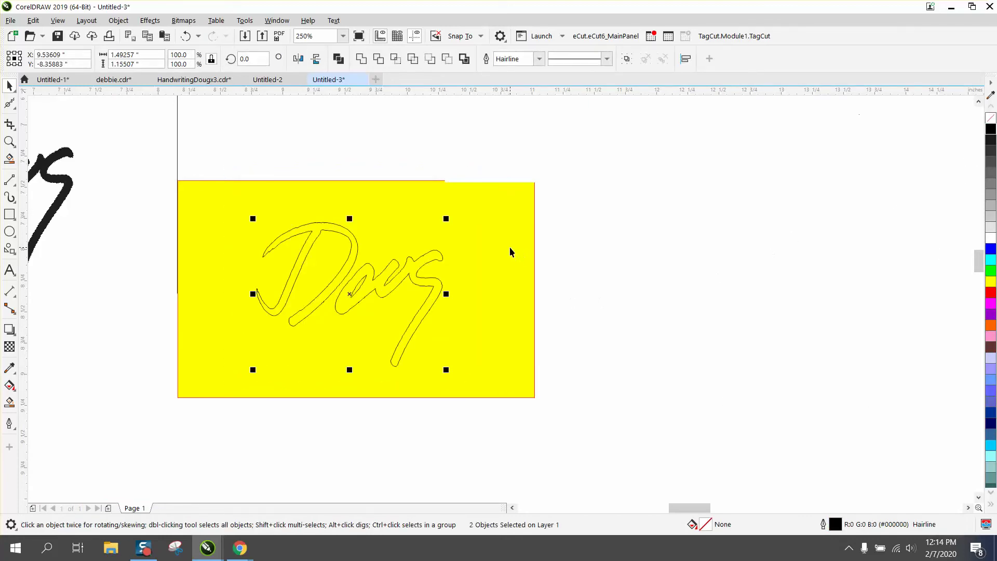
- Drag the yellow background rectangle aside and delete it
left_click_drag(510, 253, 914, 251)
key("Delete")
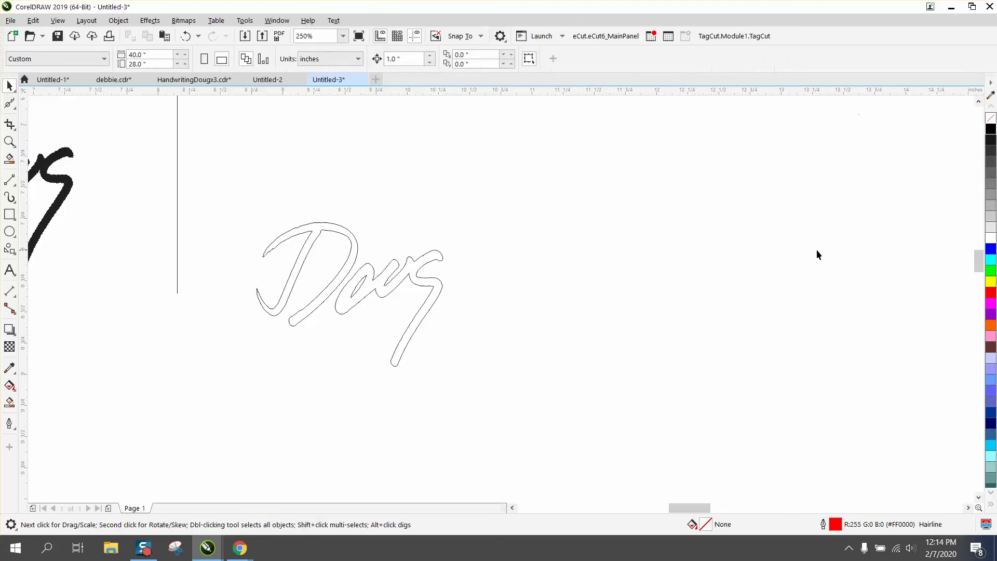
left_click(7, 141)
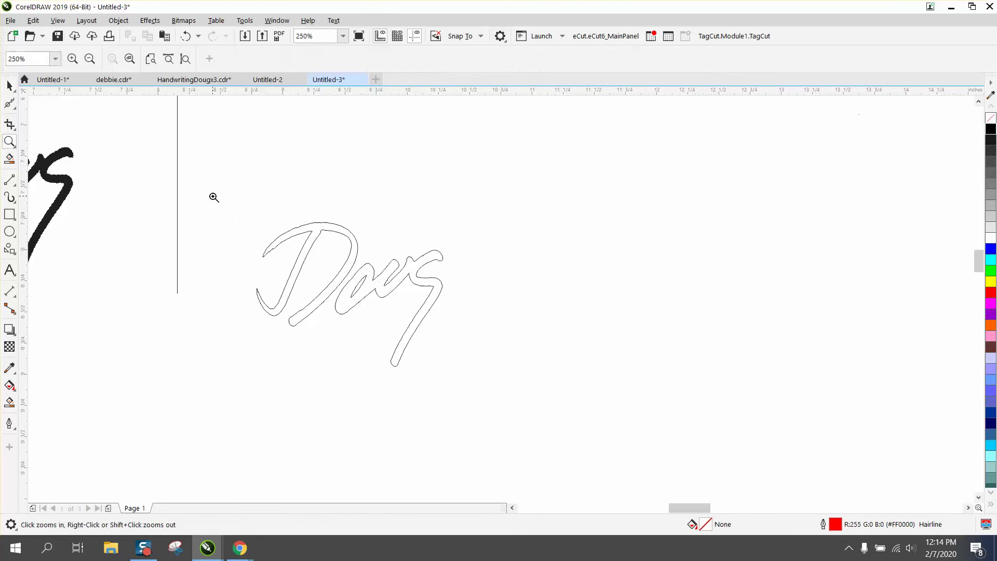
left_click_drag(213, 196, 571, 410)
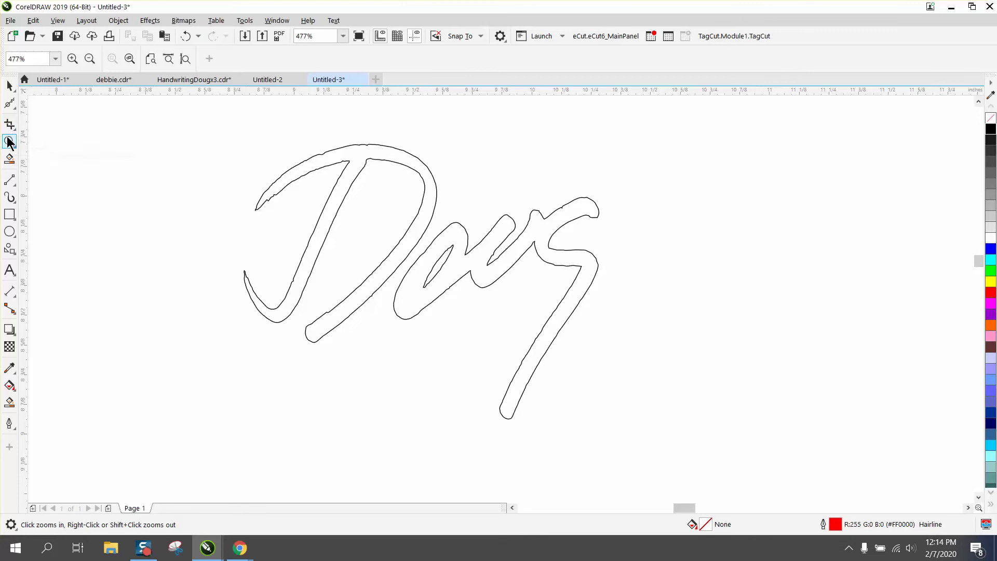
- Smooth the jagged upper-left edge, top arc and notch of the D swash
left_click_drag(187, 130, 518, 238)
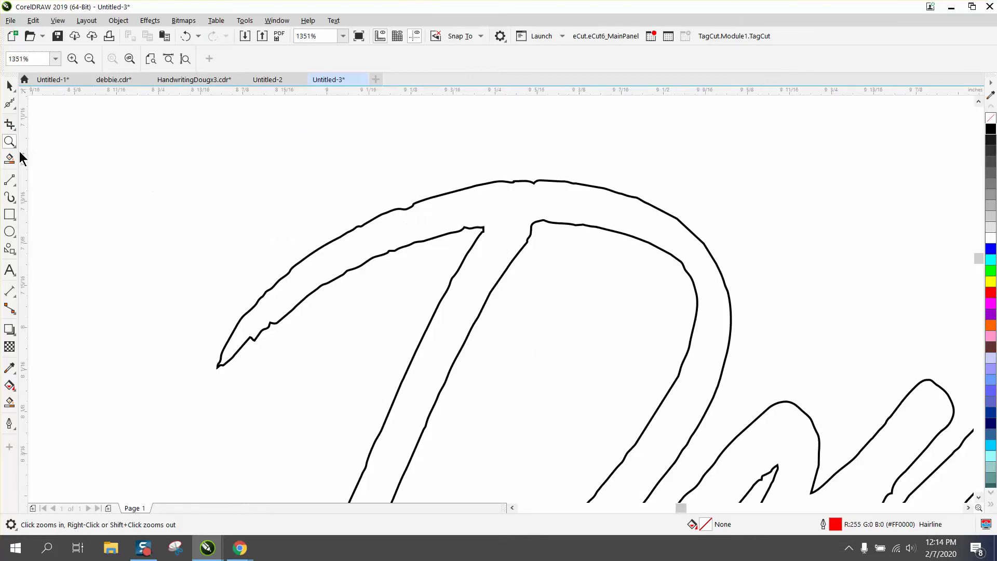
left_click(14, 108)
left_click(52, 121)
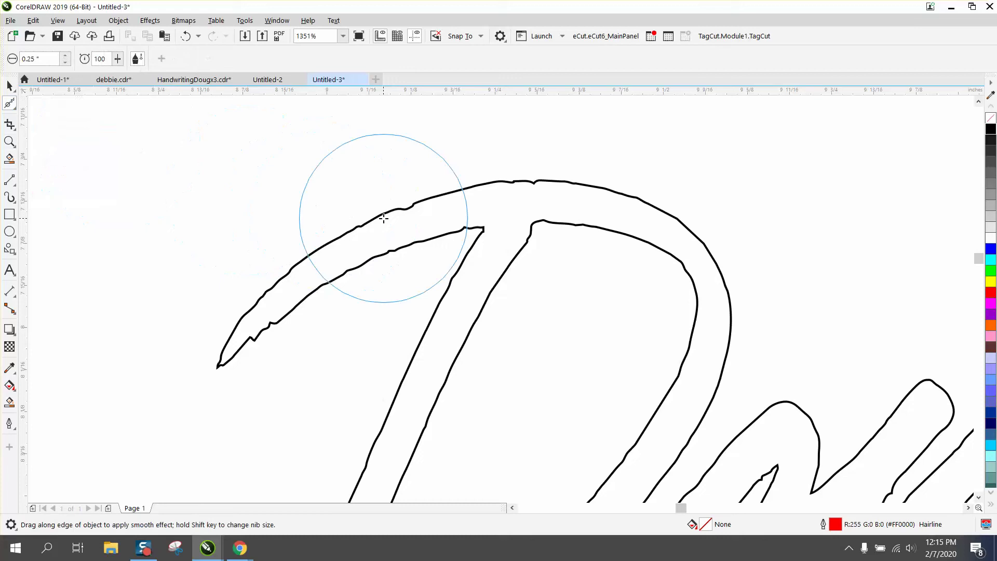
mouse_move(404, 213)
left_mouse_down()
mouse_move(310, 282)
mouse_move(304, 299)
mouse_move(252, 341)
left_mouse_up()
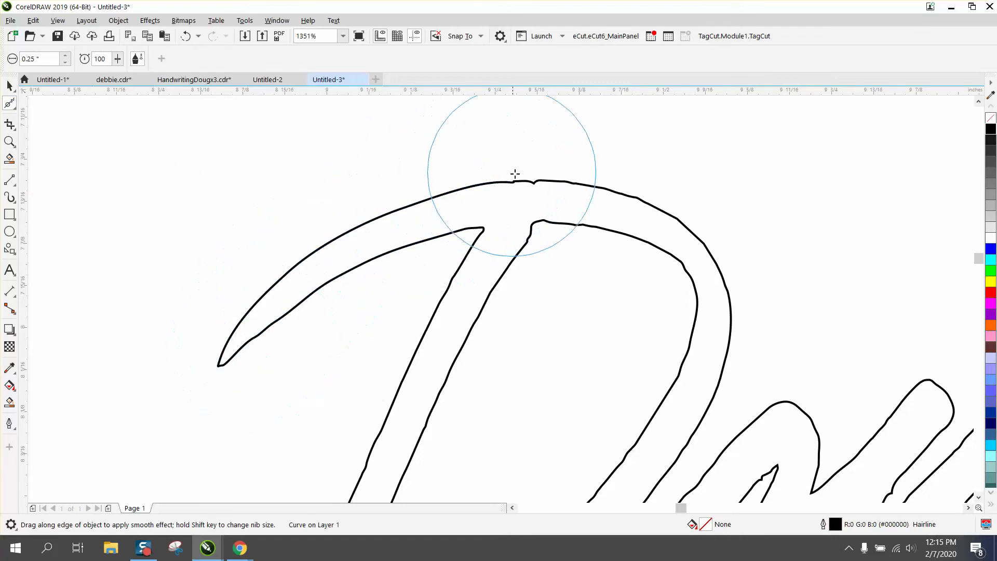
mouse_move(605, 186)
left_mouse_down()
mouse_move(655, 222)
mouse_move(683, 268)
mouse_move(611, 240)
mouse_move(540, 181)
mouse_move(307, 188)
left_mouse_up()
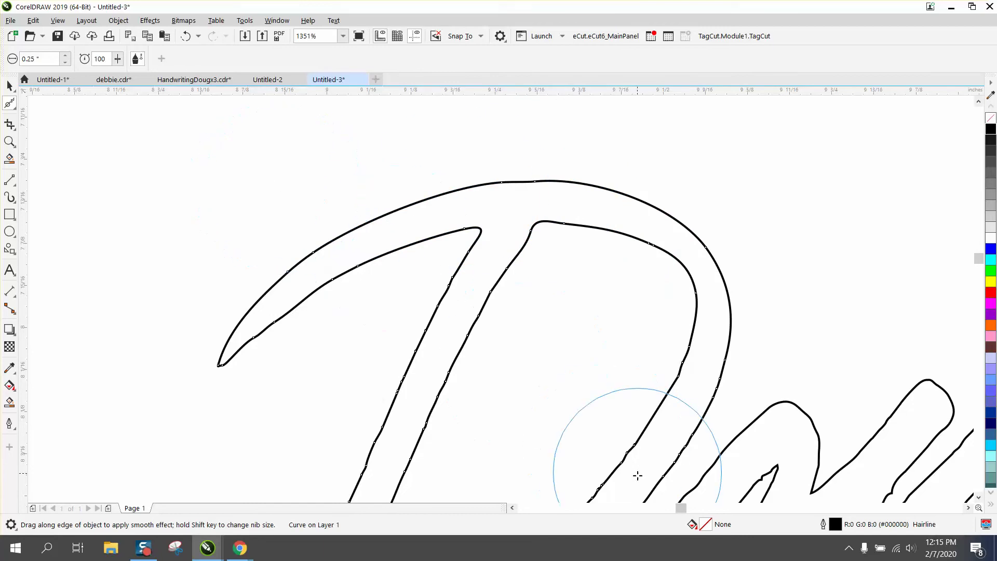
mouse_move(636, 474)
left_mouse_down()
mouse_move(629, 445)
mouse_move(609, 449)
left_mouse_up()
scroll(511, 415, "down", 2)
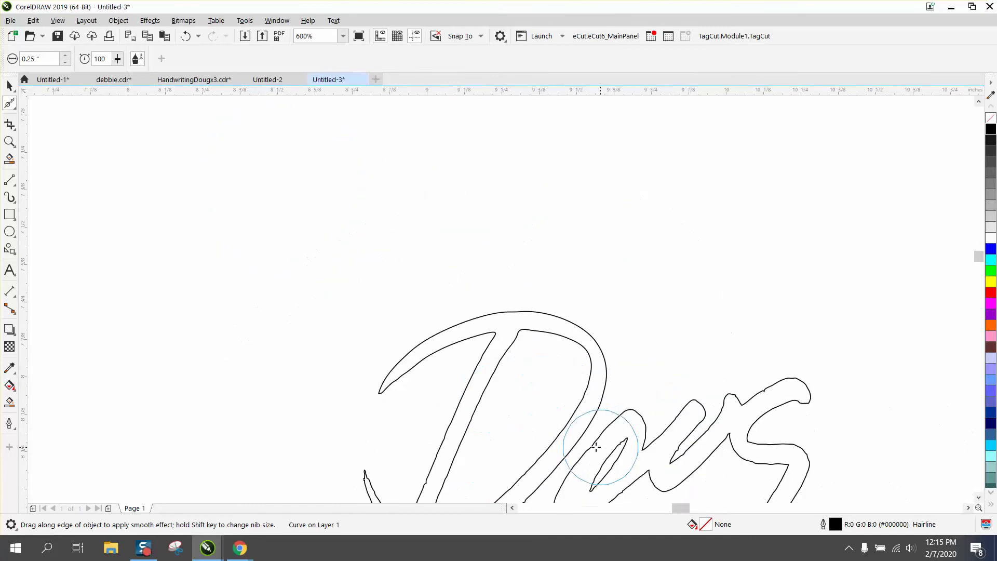
- Smooth the jagged lower edge and inner loop of the o
left_click(10, 142)
right_click(452, 356)
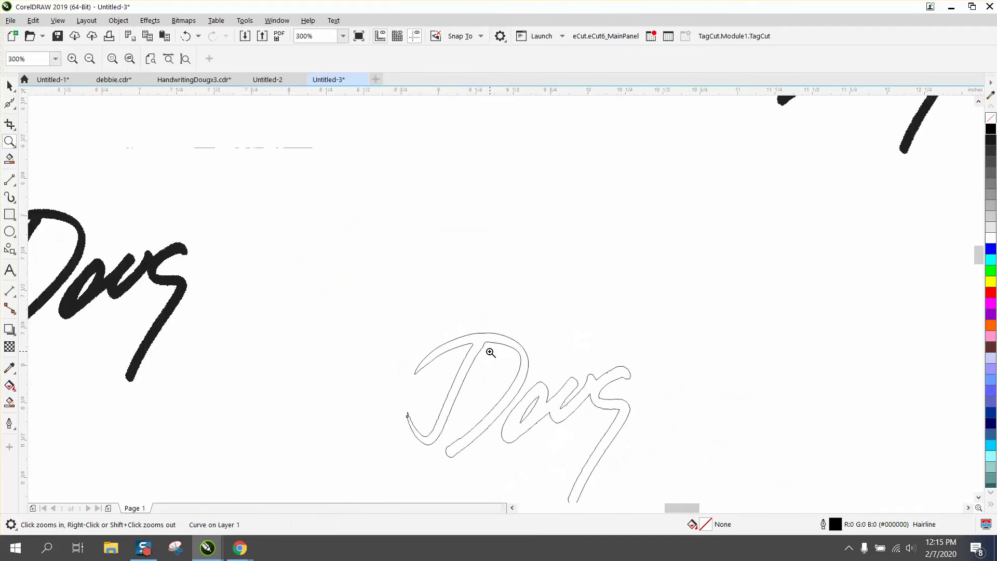
left_click_drag(635, 448, 681, 453)
left_click(9, 102)
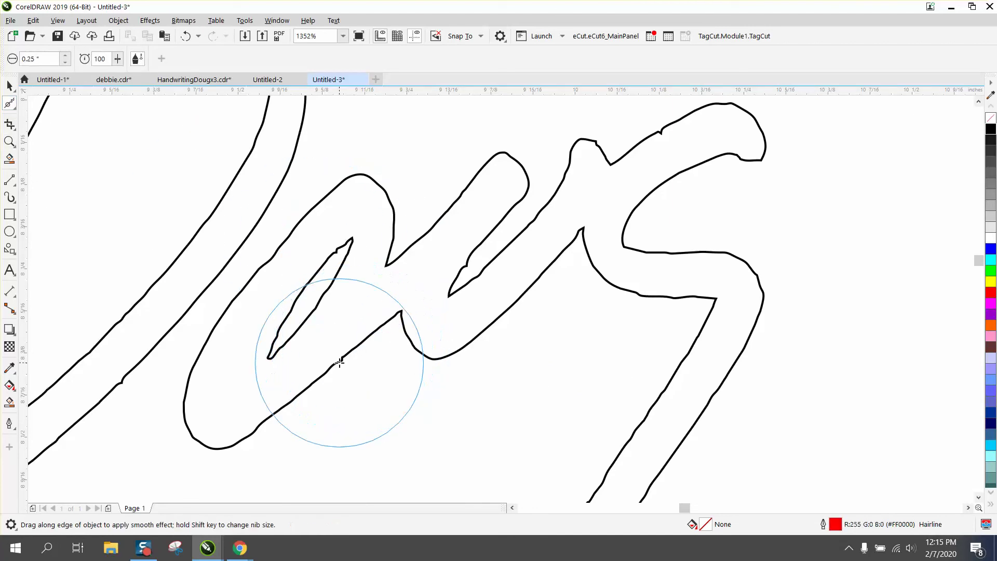
mouse_move(338, 363)
left_mouse_down()
mouse_move(456, 299)
mouse_move(496, 238)
mouse_move(476, 251)
mouse_move(458, 273)
mouse_move(474, 280)
mouse_move(595, 143)
mouse_move(669, 136)
mouse_move(723, 148)
left_mouse_up()
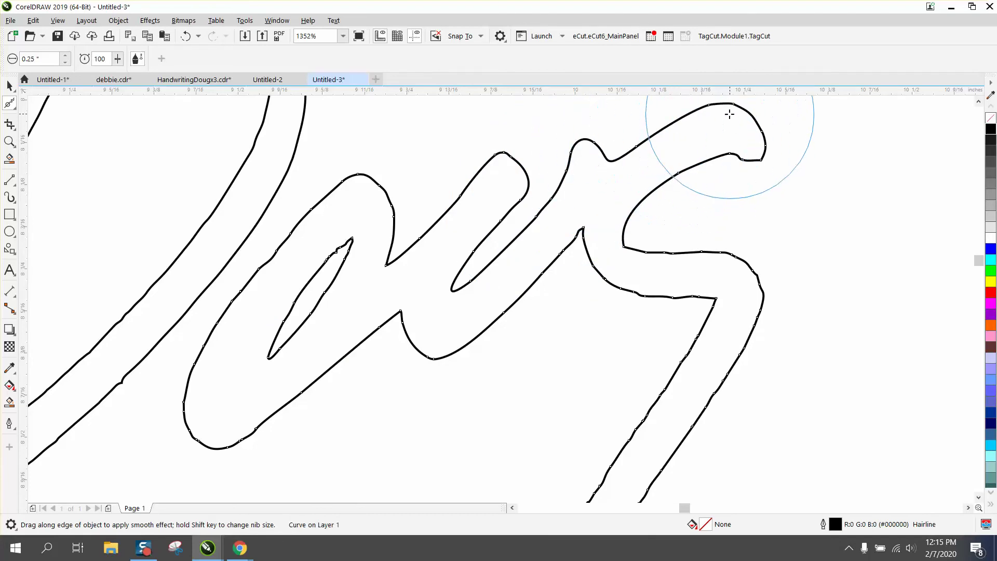
mouse_move(316, 194)
left_mouse_down()
mouse_move(290, 258)
mouse_move(334, 265)
left_mouse_up()
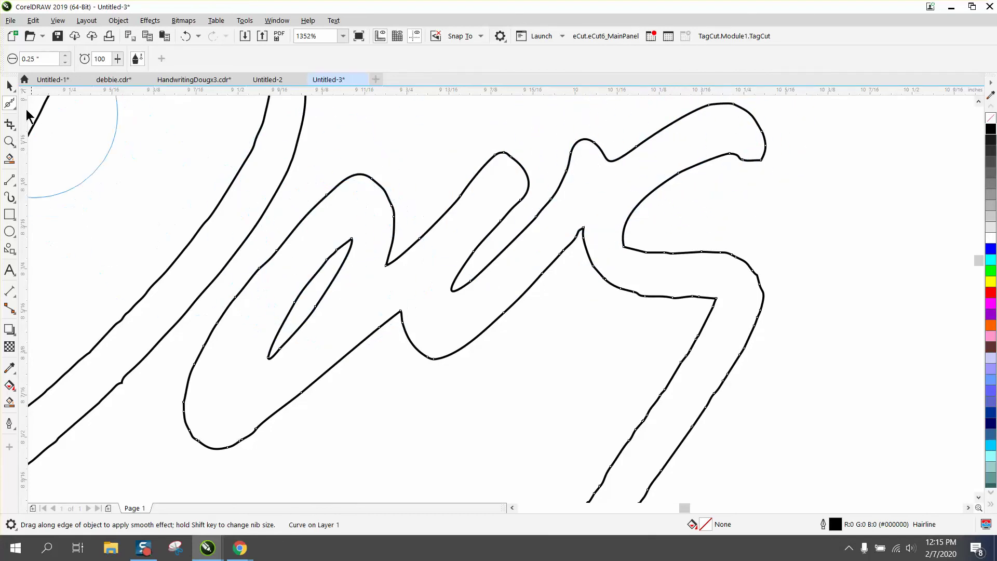
left_click(10, 86)
scroll(646, 311, "down", 2)
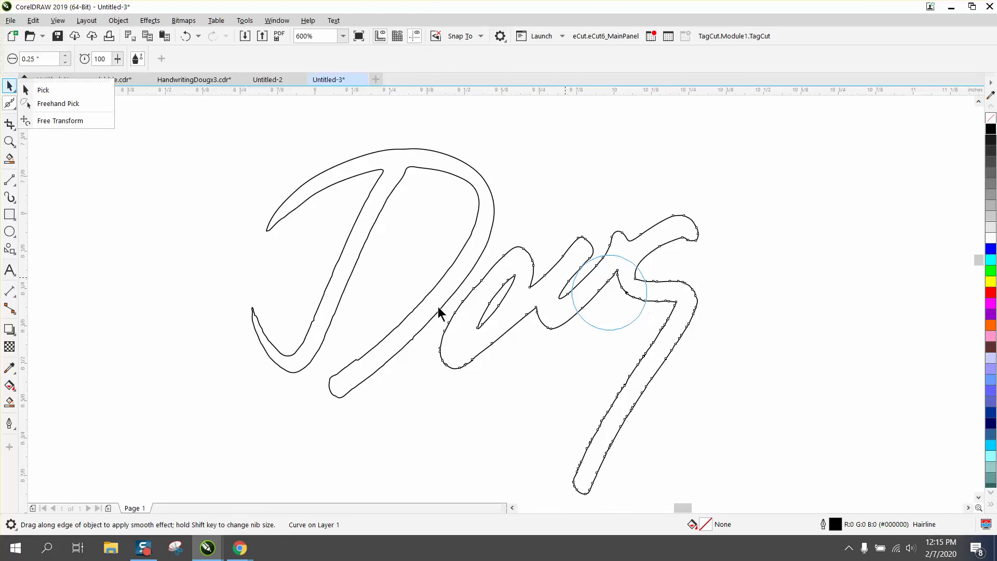
left_click(10, 87)
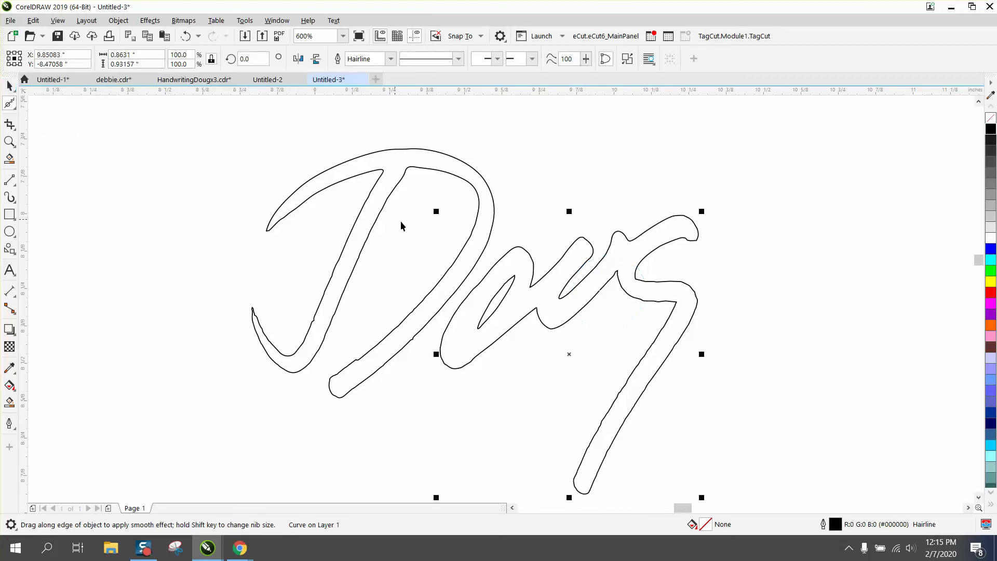
- Marquee-select both smoothed Doug curves and group them into one object
left_click_drag(188, 138, 774, 501)
scroll(774, 502, "down", 2)
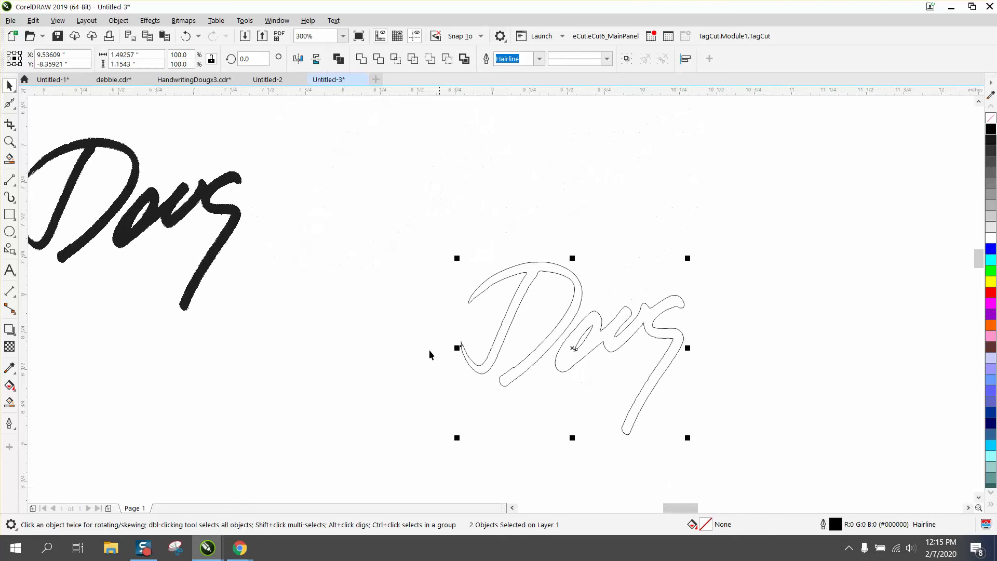
left_click(118, 20)
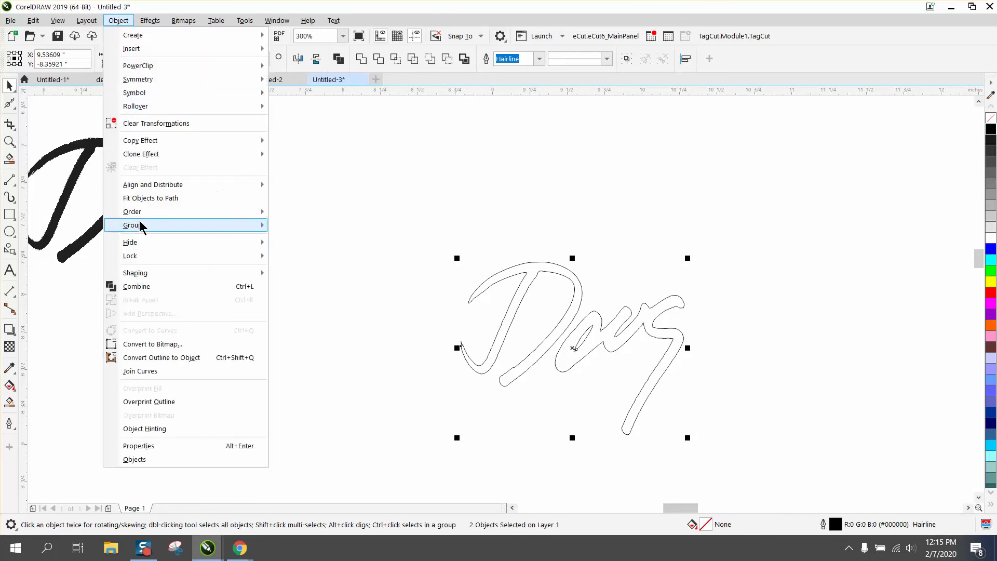
mouse_move(138, 226)
left_click(314, 227)
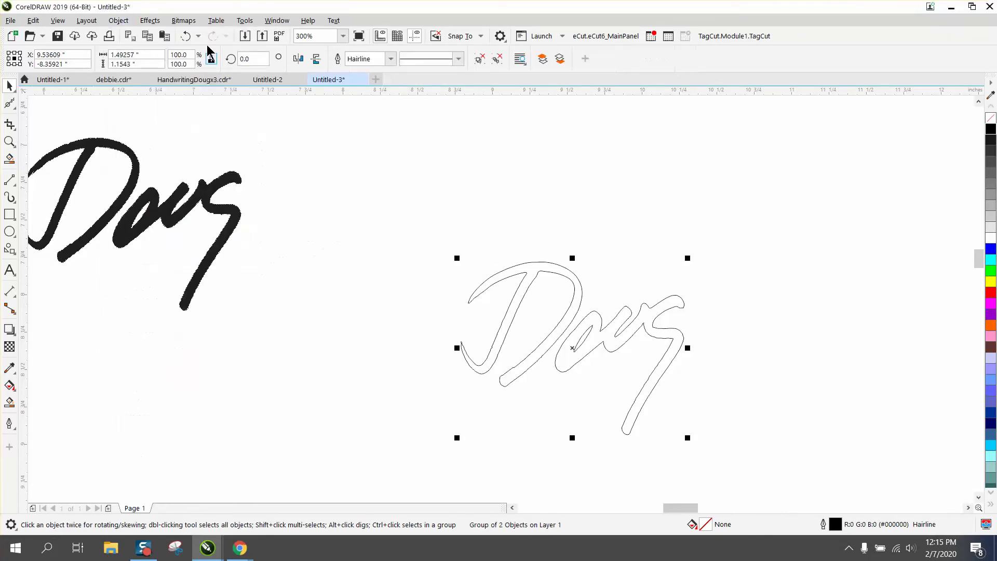
left_click(154, 23)
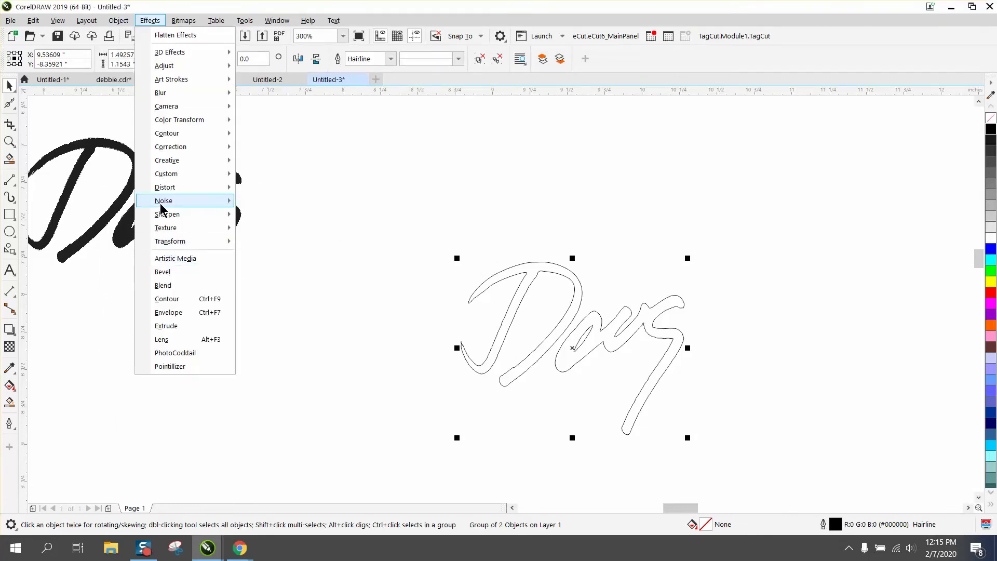
- Apply a 1-step red contour with a 0.01-inch offset around the grouped Doug
left_click(168, 299)
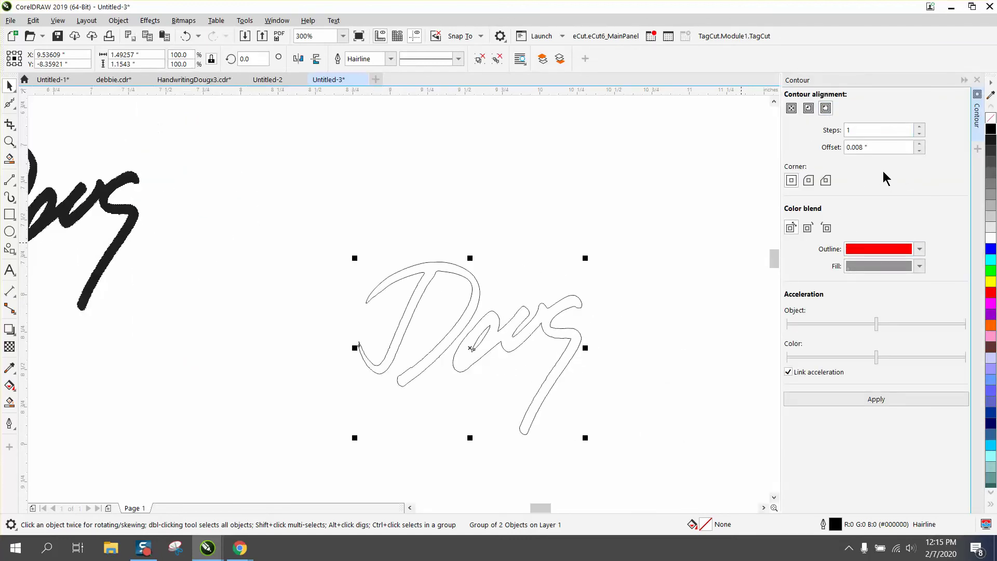
left_click(876, 401)
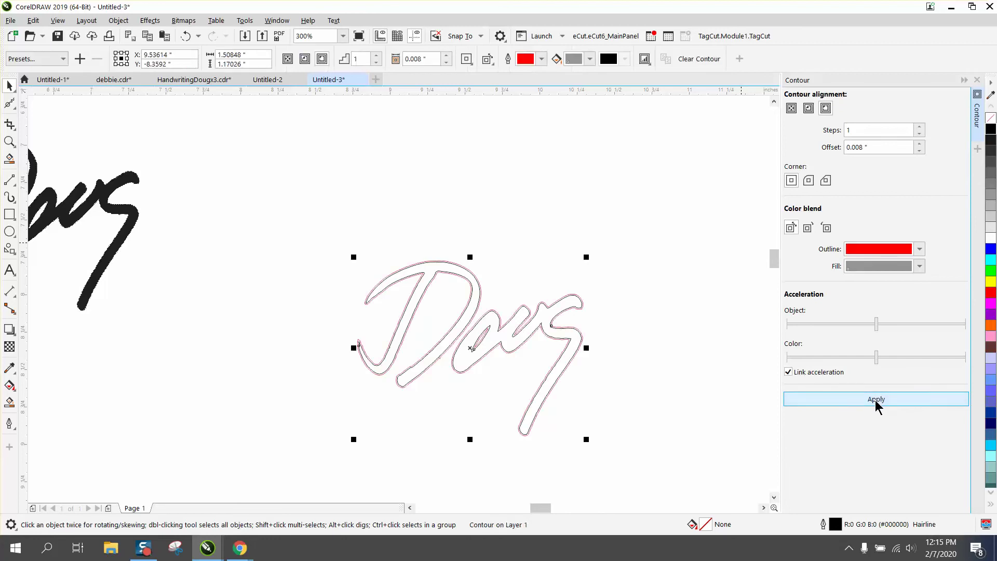
left_click(186, 35)
left_click(826, 150)
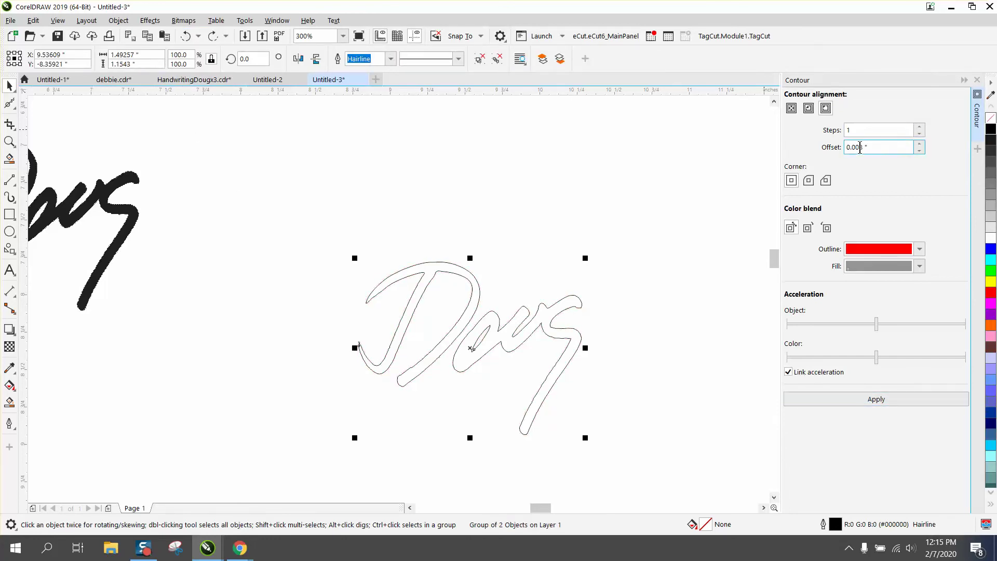
type(".001")
left_click(882, 401)
left_click(186, 36)
left_click_drag(864, 147, 828, 149)
type(".0")
left_click(869, 400)
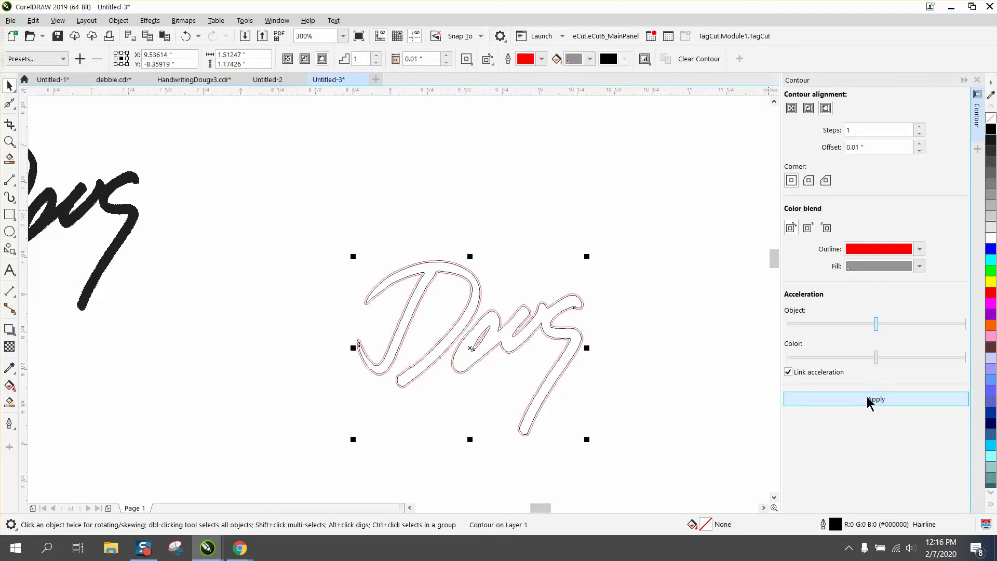
left_click(8, 141)
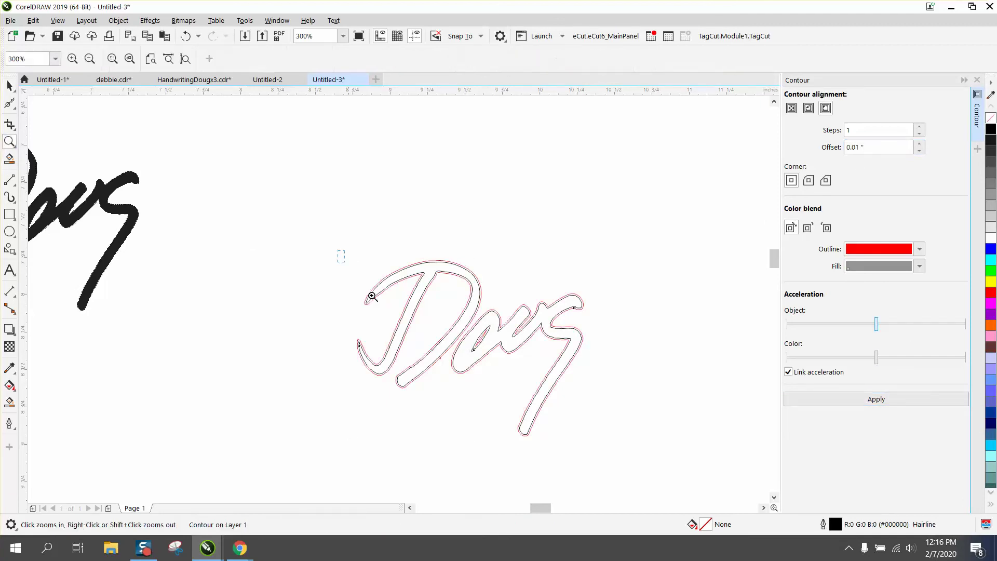
left_click_drag(666, 432, 338, 250)
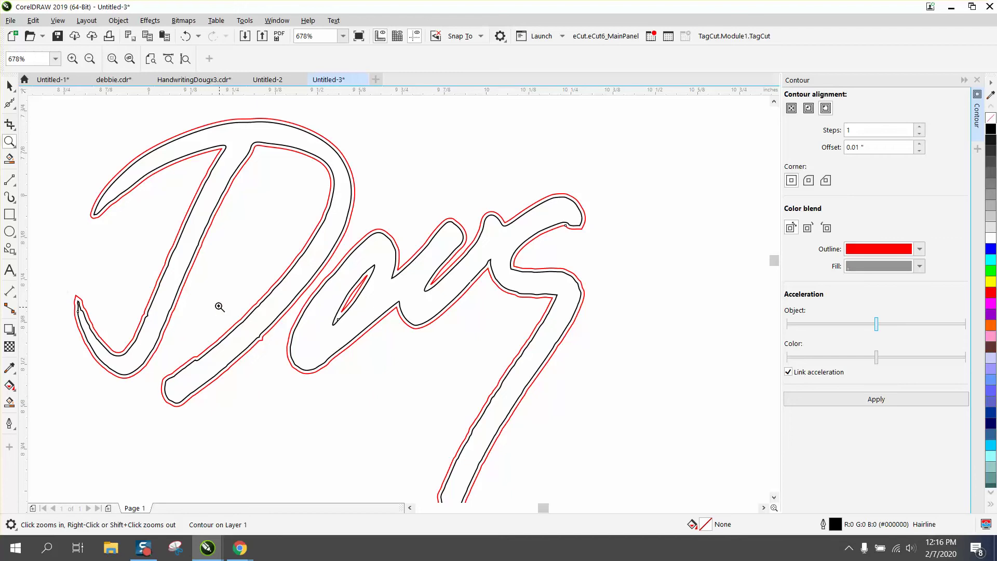
left_click_drag(219, 307, 342, 380)
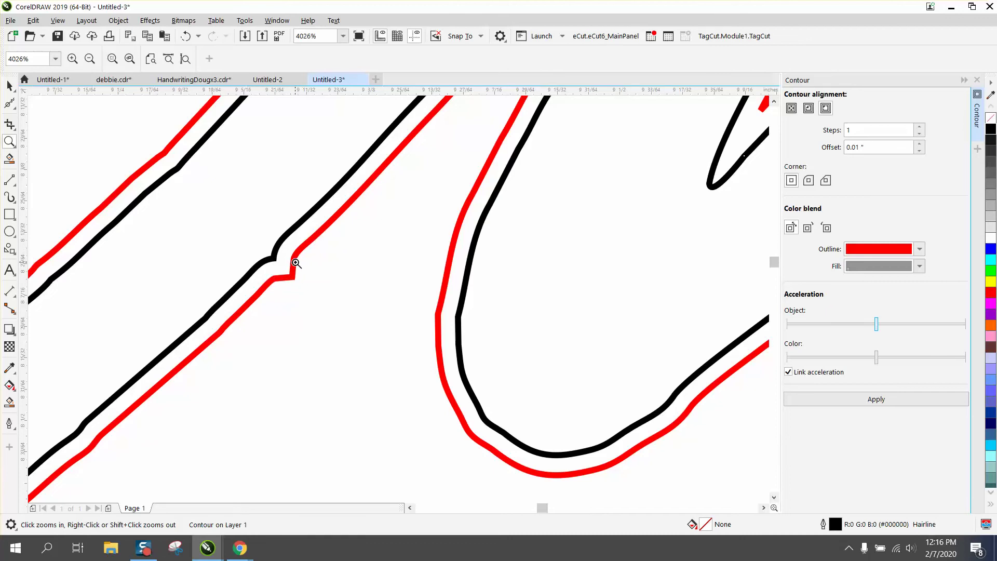
scroll(294, 279, "down", 5)
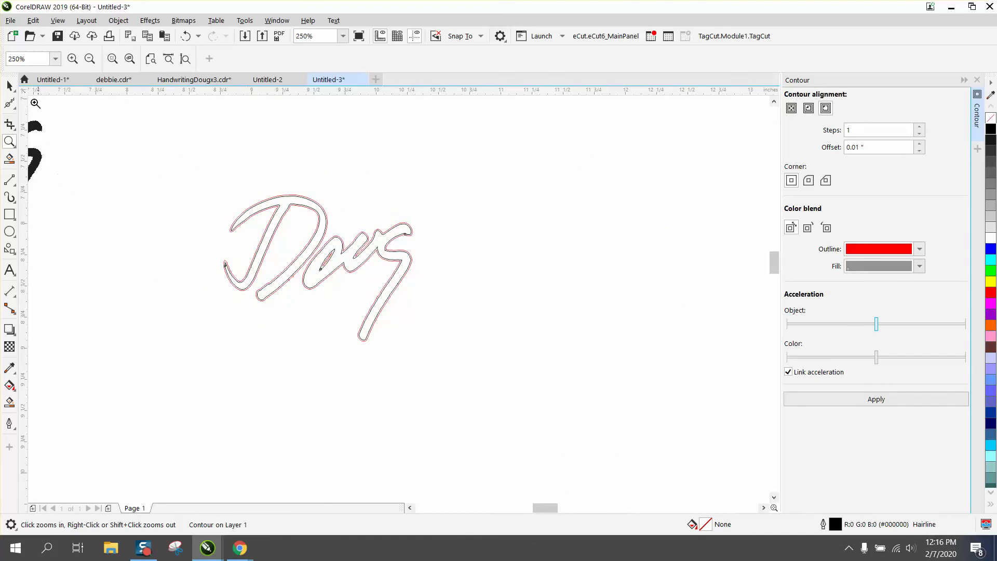
- Break the red contour apart from the original Doug outline
left_click(9, 85)
left_click_drag(147, 172, 500, 375)
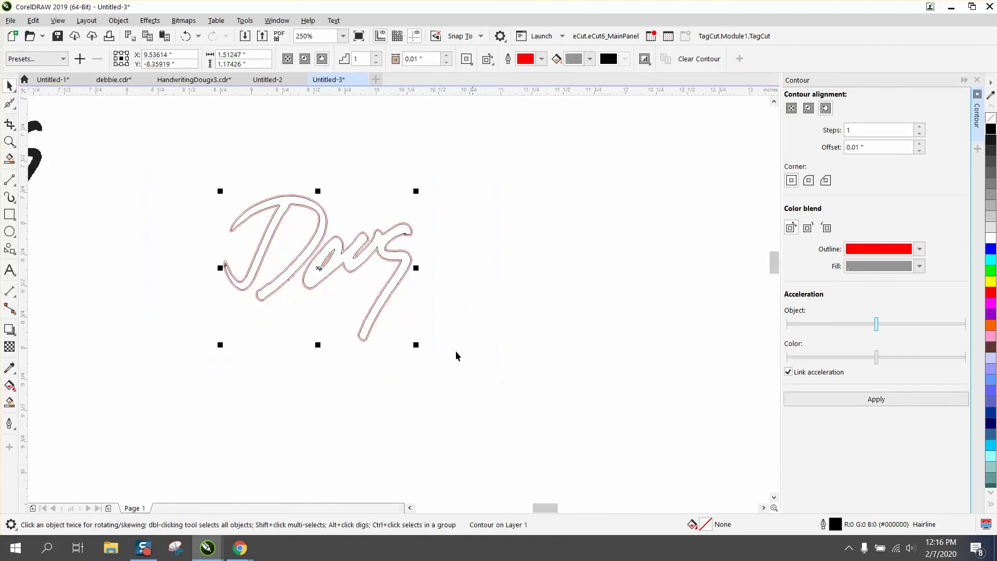
left_click(117, 21)
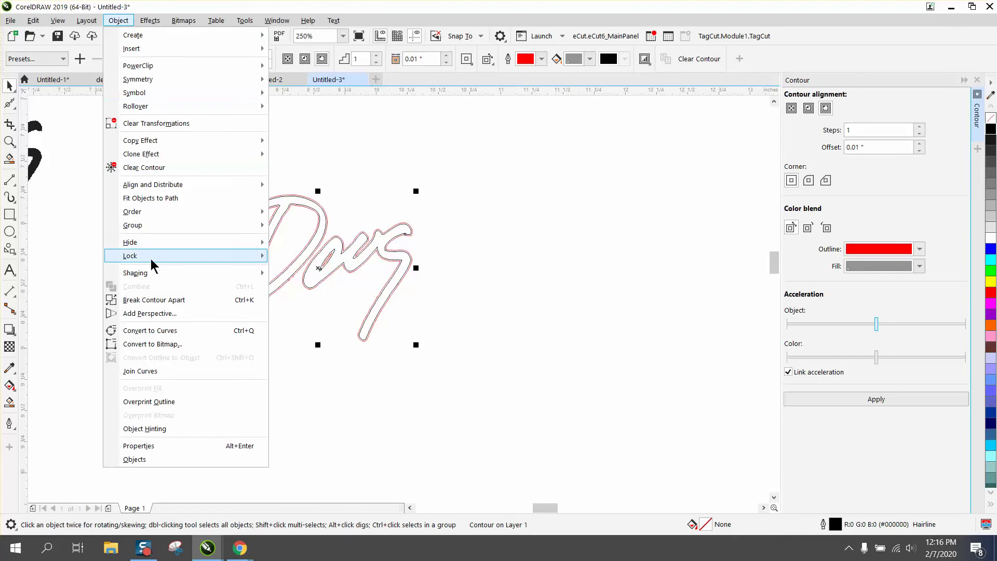
left_click(151, 297)
left_click(143, 297)
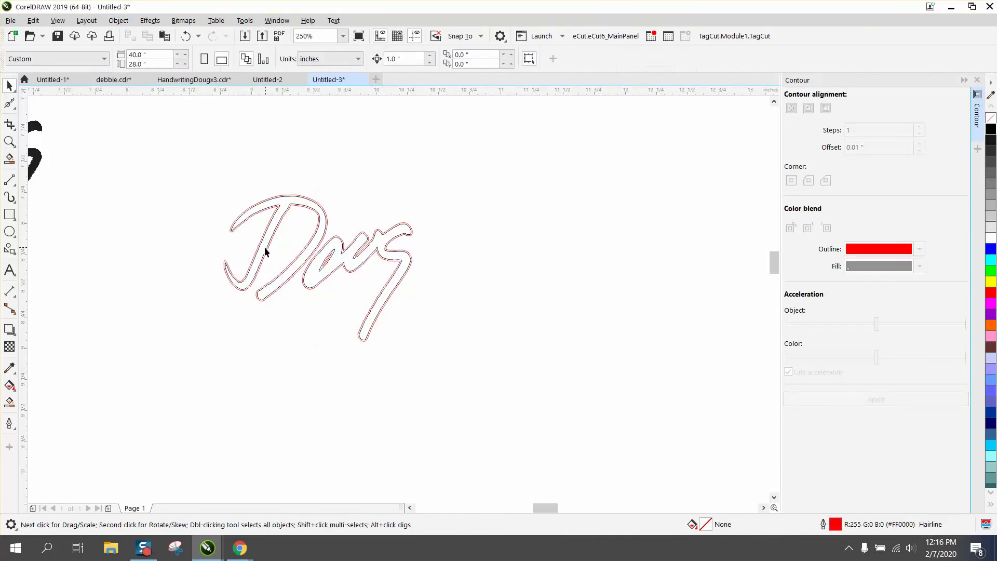
- Set the nudge distance to 2 inches and nudge the black Doug outline right
left_click(312, 207)
left_click(313, 168)
type("2")
left_click(292, 203)
key("Right")
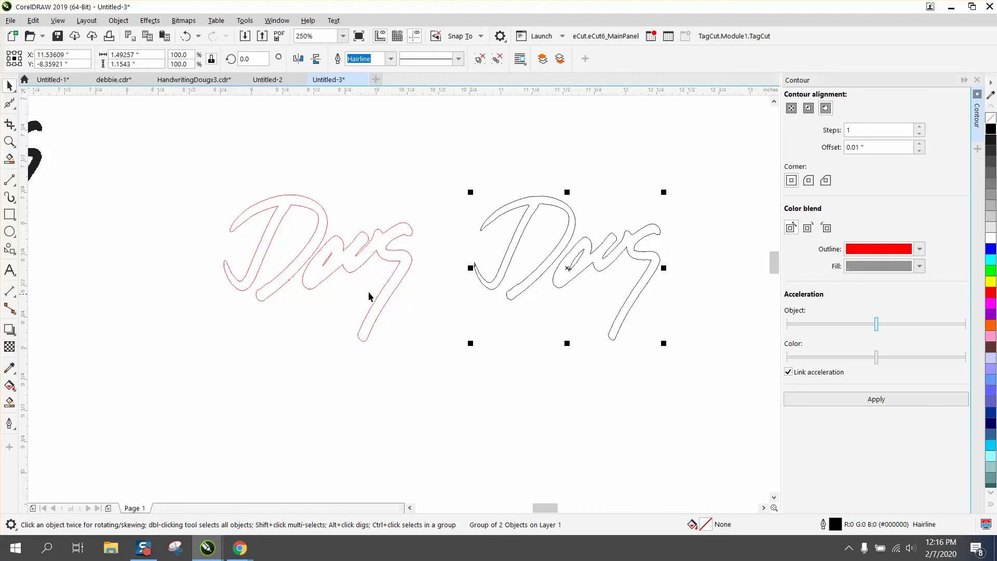
- Break the red Doug contour curve apart and delete its small stray piece
left_click(416, 336)
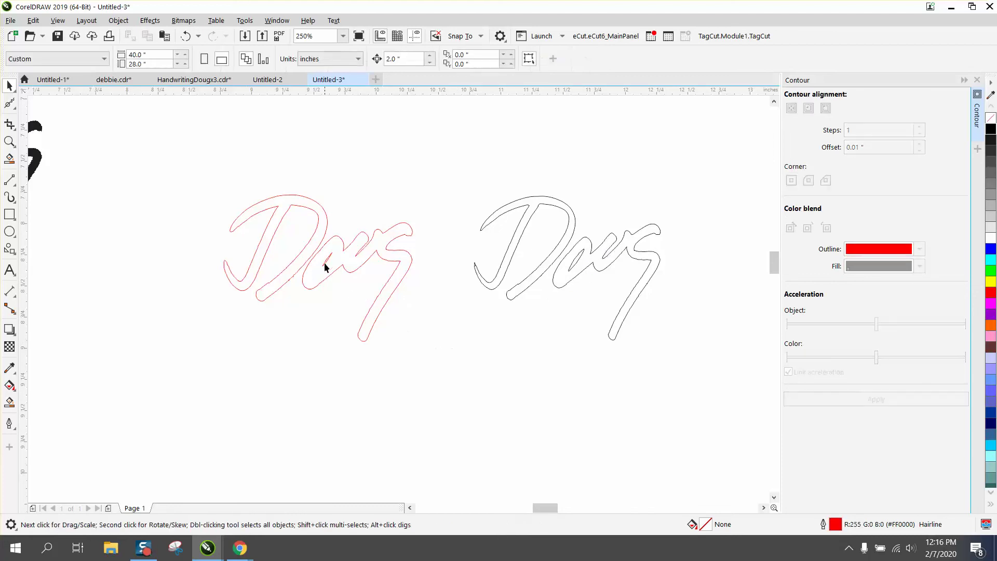
left_click(326, 262)
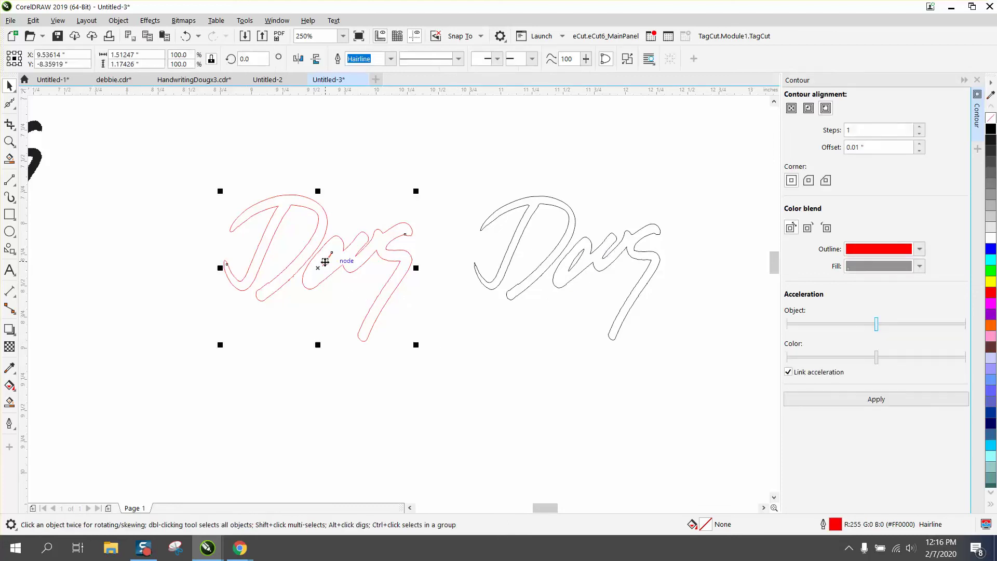
left_click(118, 20)
left_click(148, 297)
left_click(147, 300)
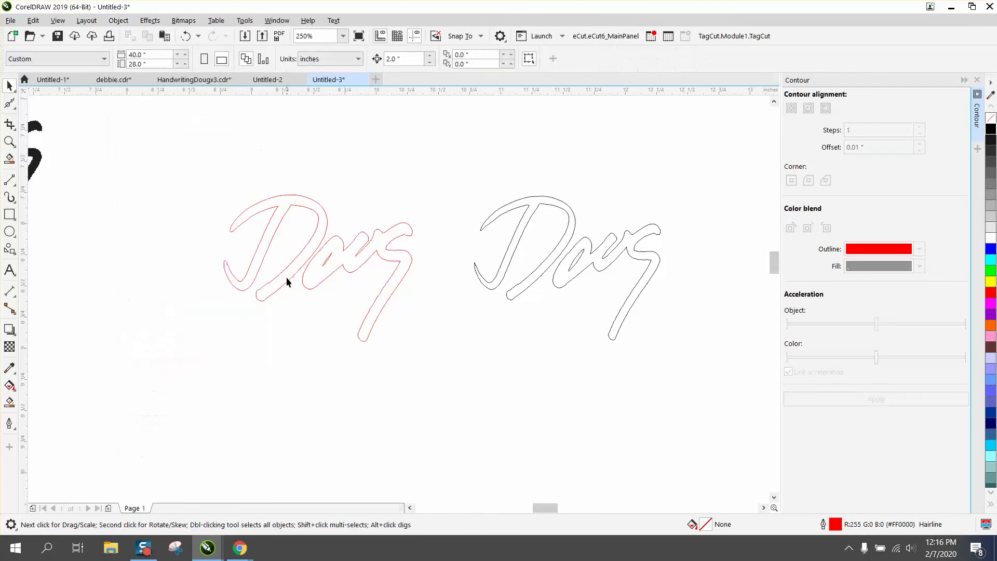
left_click(327, 262)
key("Delete")
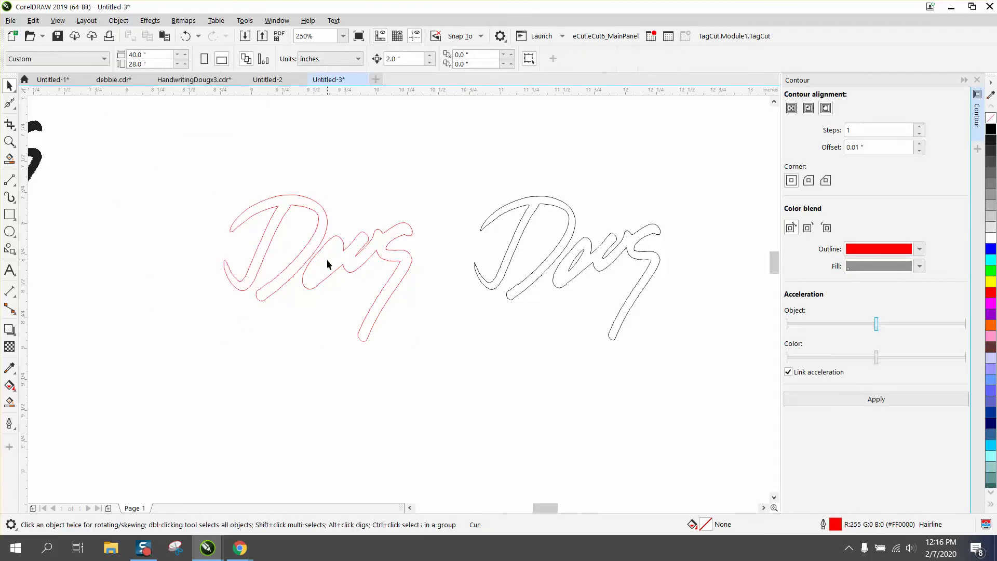
- Ungroup the black Doug outline
left_click(580, 244)
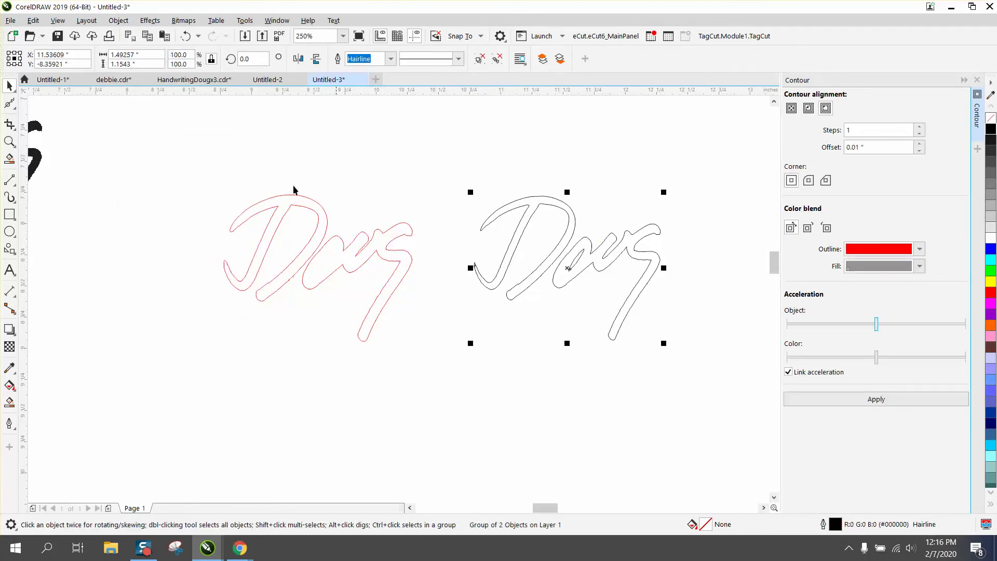
left_click(118, 20)
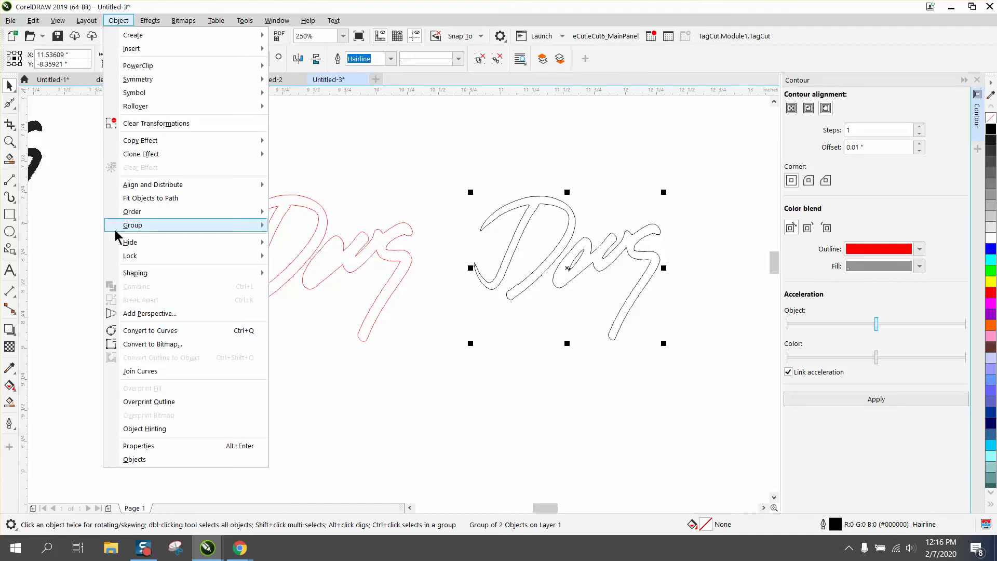
mouse_move(132, 227)
left_click(300, 240)
key("Escape")
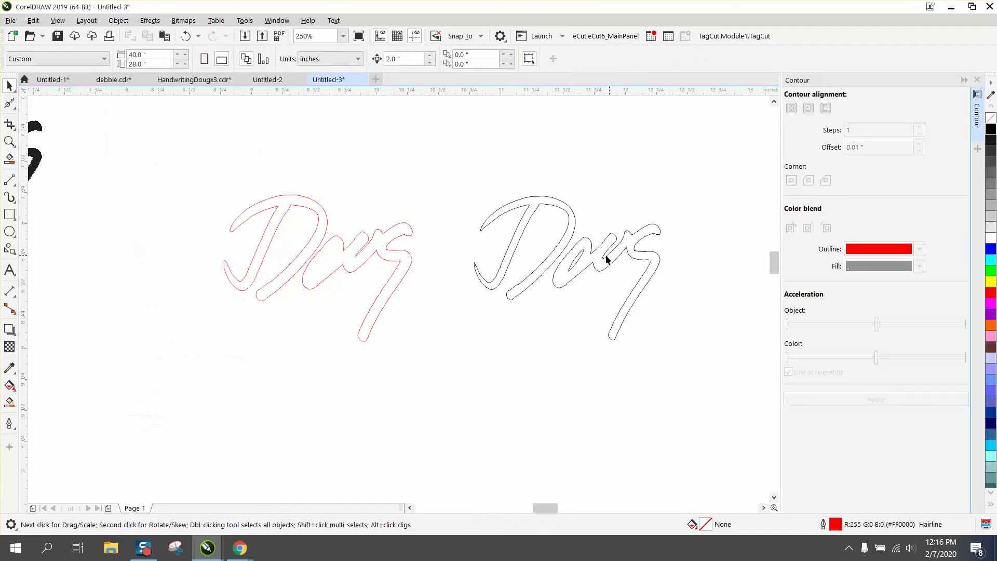
- Break apart the black 'og' curve, shift its inner o piece left, and fill the red Doug black
left_click(578, 257)
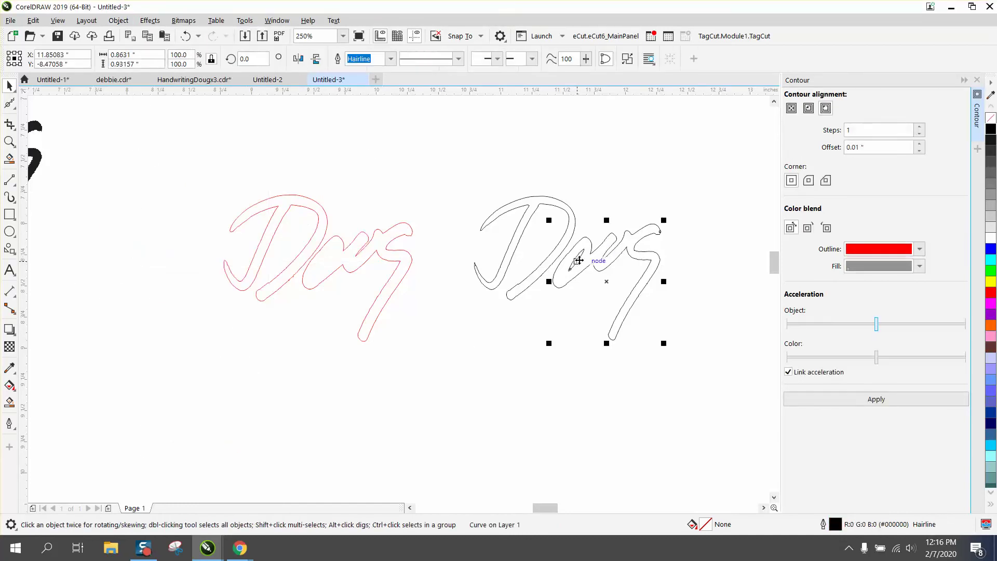
left_click(119, 21)
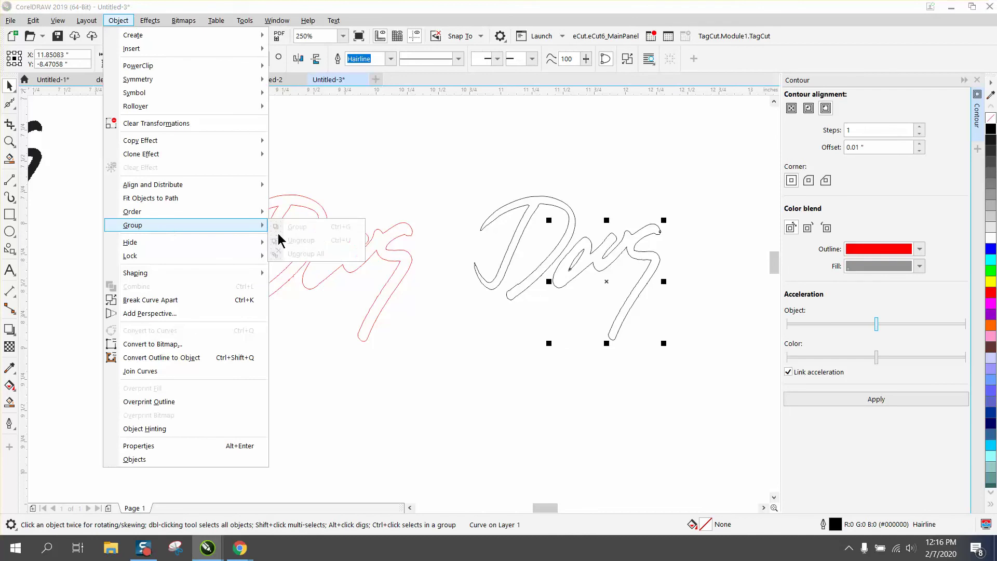
left_click(185, 299)
key("Escape")
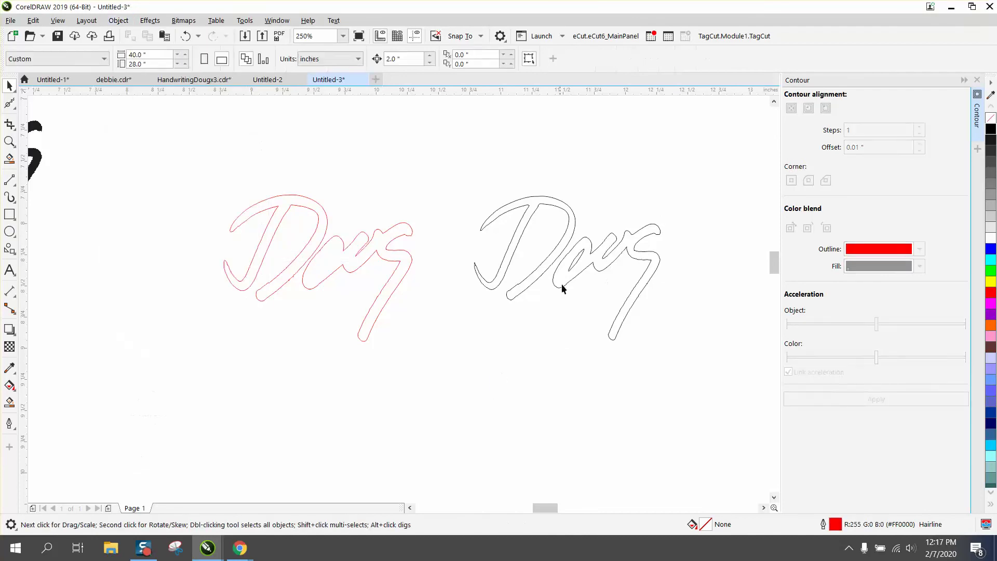
left_click(580, 255)
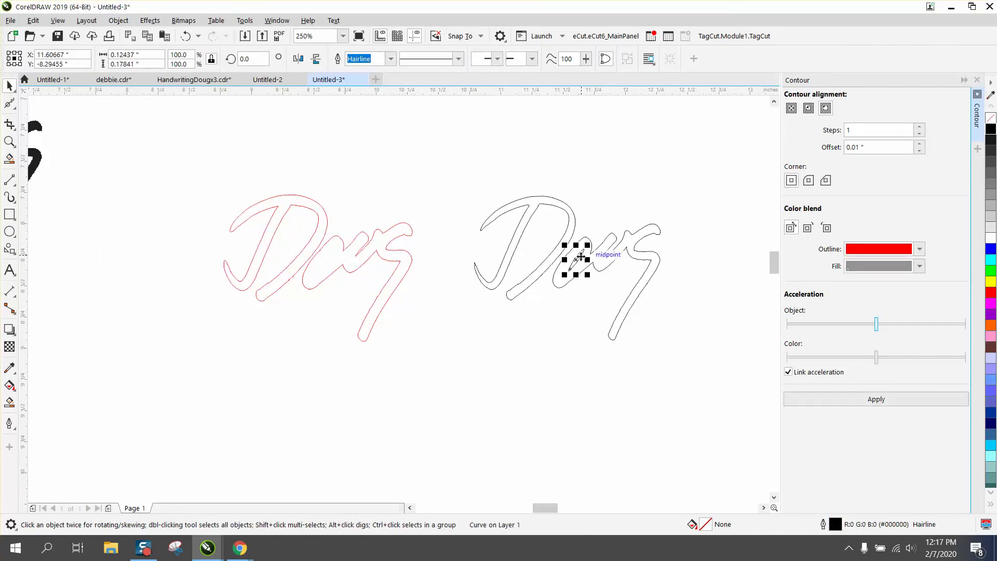
key("shift+Left")
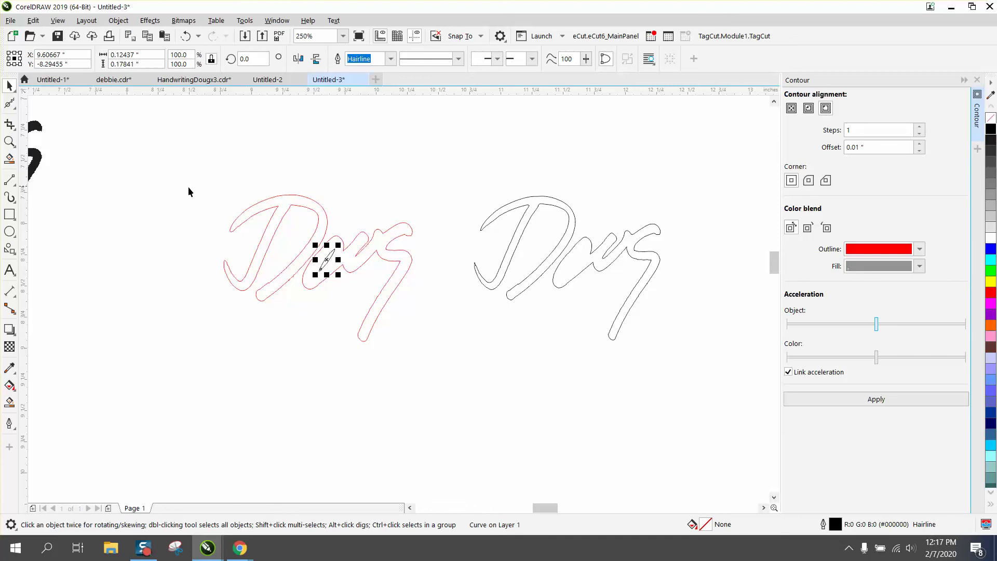
left_click_drag(191, 182, 473, 377)
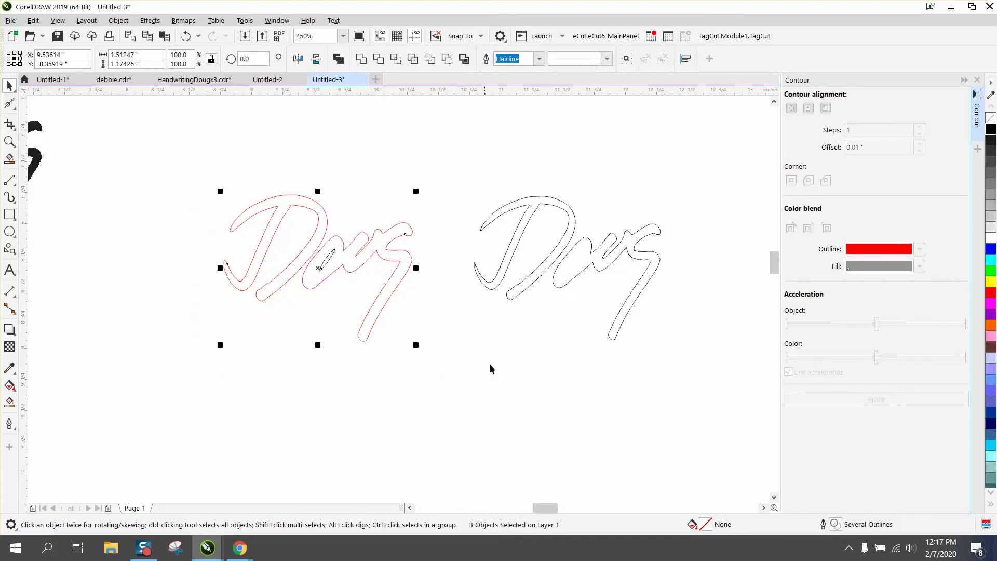
left_click(990, 129)
- Undo the black fill, then Smart Fill the left Doug's D and 'oug' black
left_click(186, 36)
left_click(9, 403)
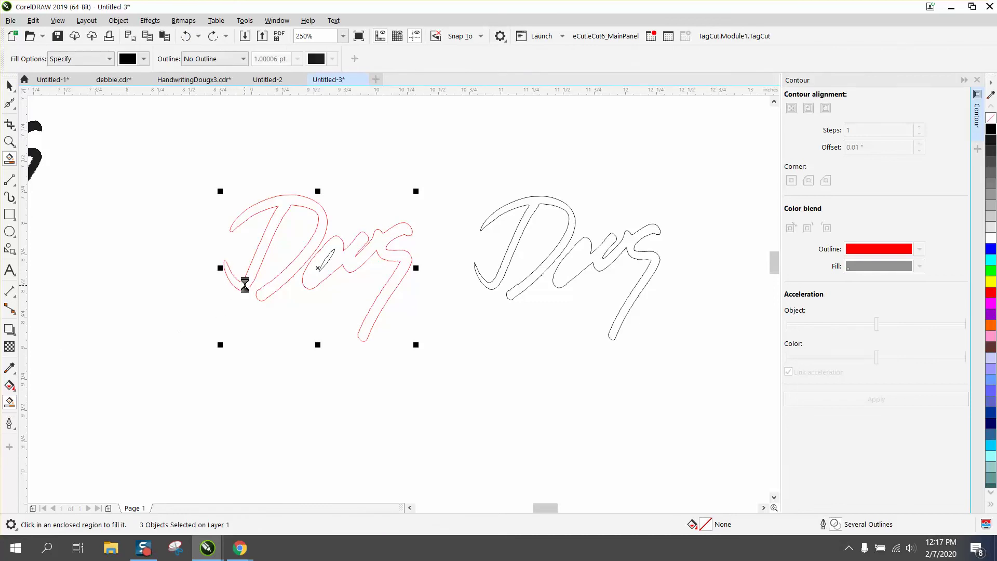
left_click(244, 284)
left_click(335, 264)
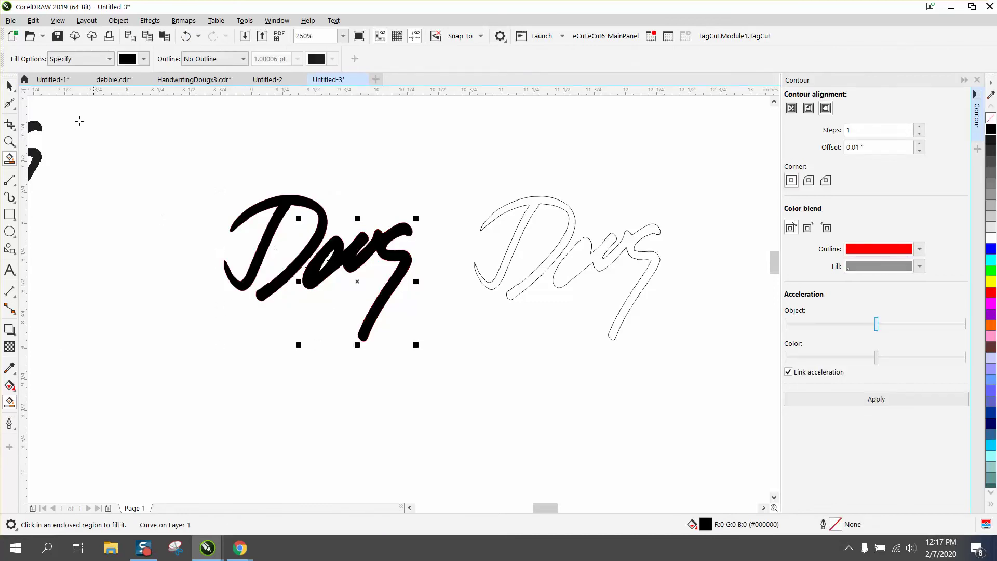
left_click(10, 86)
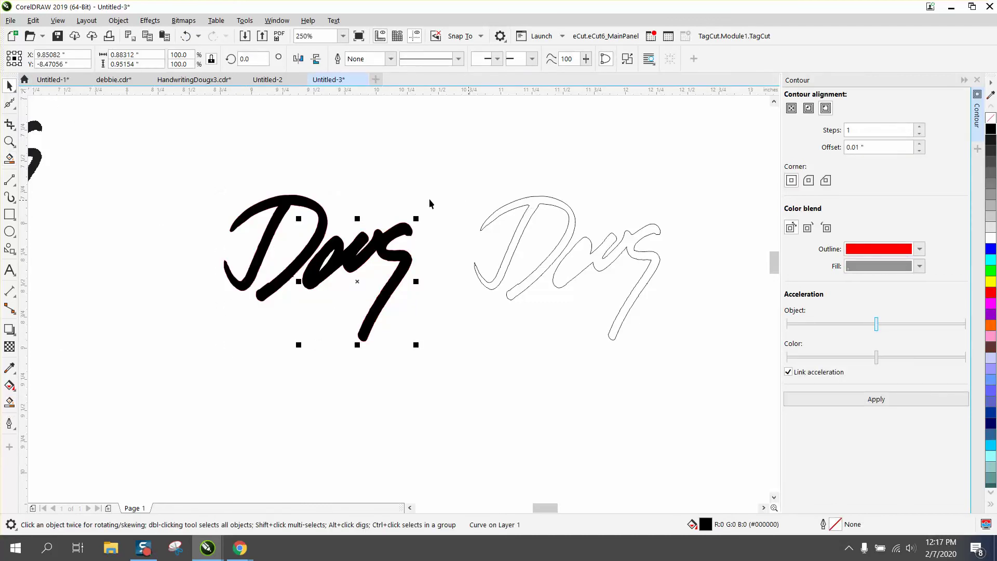
- Smart Fill the right Doug's D and 'oug' regions black
left_click(10, 403)
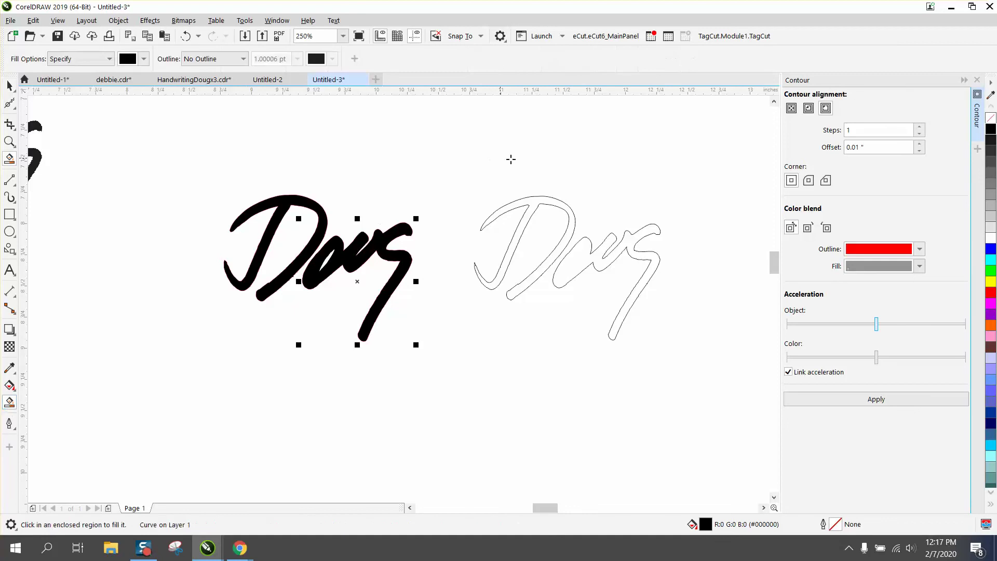
left_click(533, 202)
left_click(592, 257)
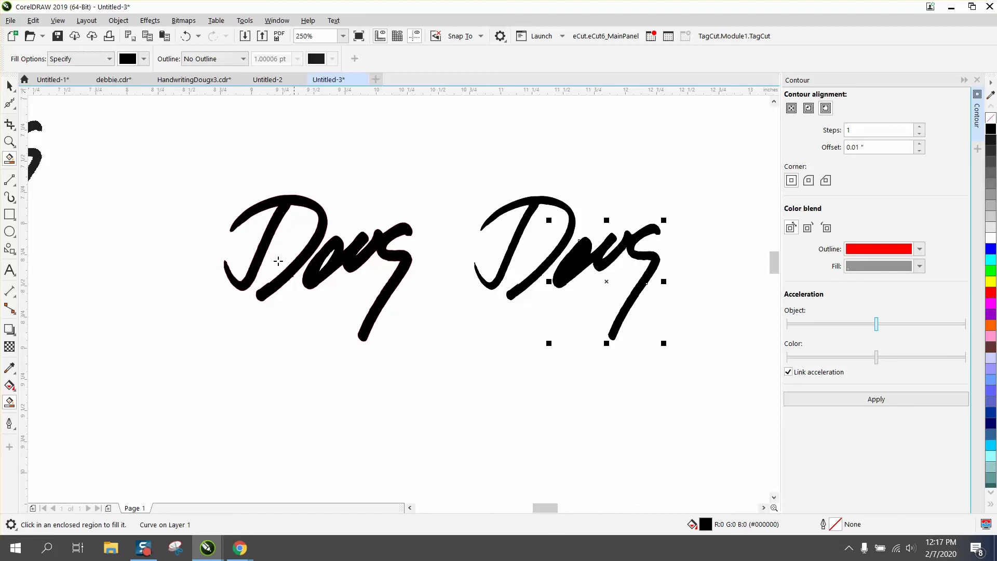
left_click(10, 86)
- Undo the black fills one by one until both Dougs are unfilled
left_click(186, 36)
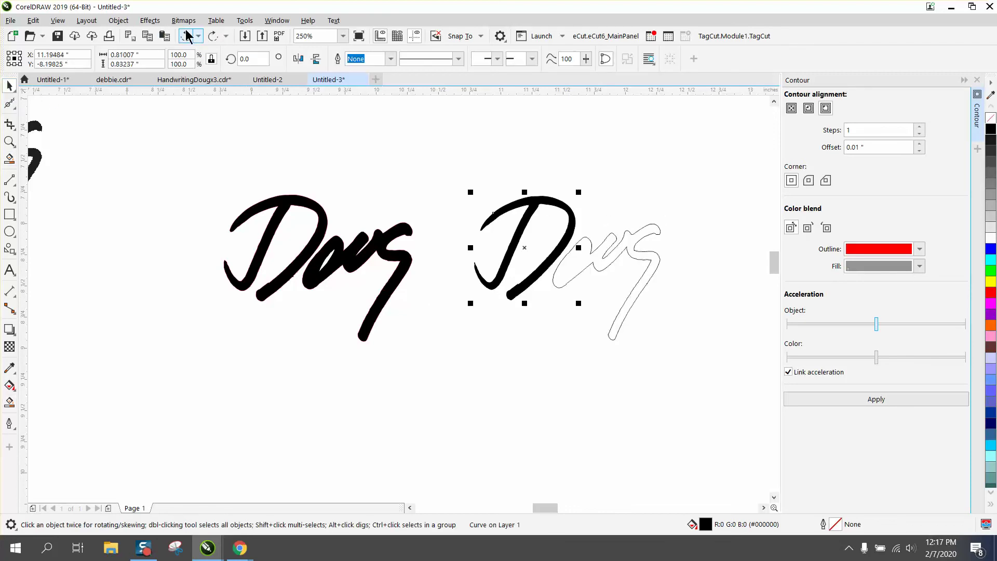
left_click(187, 36)
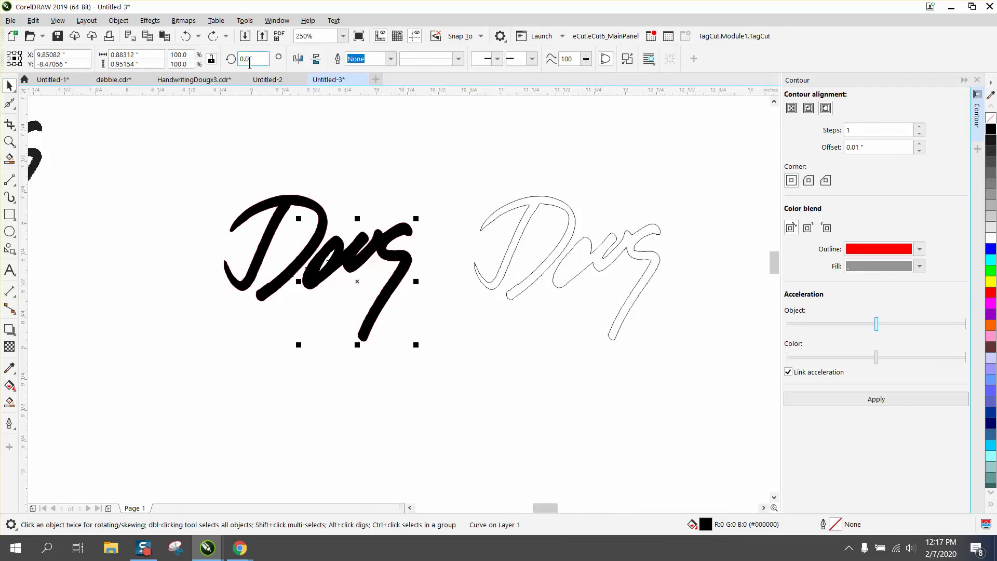
left_click(187, 36)
left_click(186, 35)
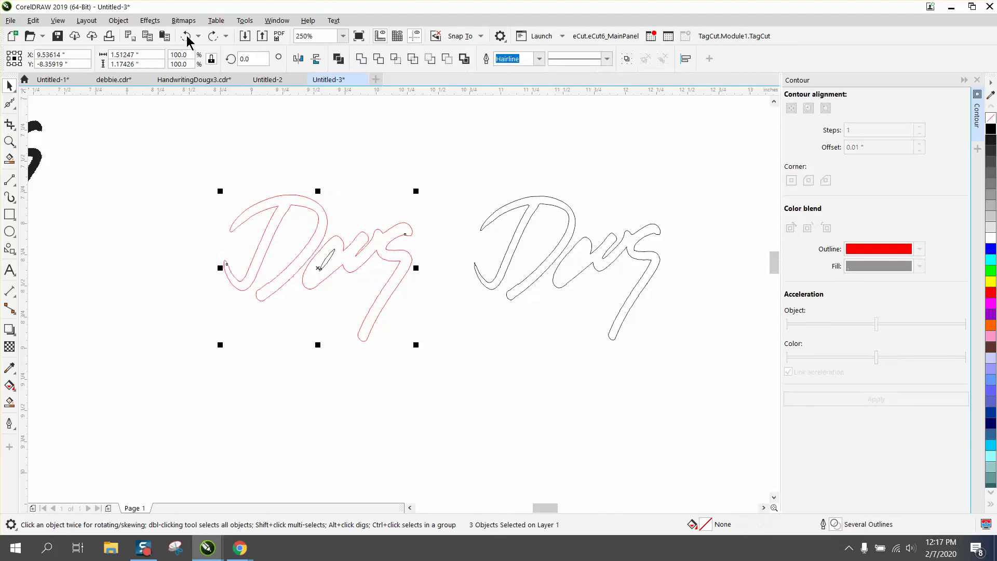
- Remove the last D fill and select the right Doug outline, leaving its hairline width unchanged
left_click(186, 36)
left_click_drag(457, 169, 736, 371)
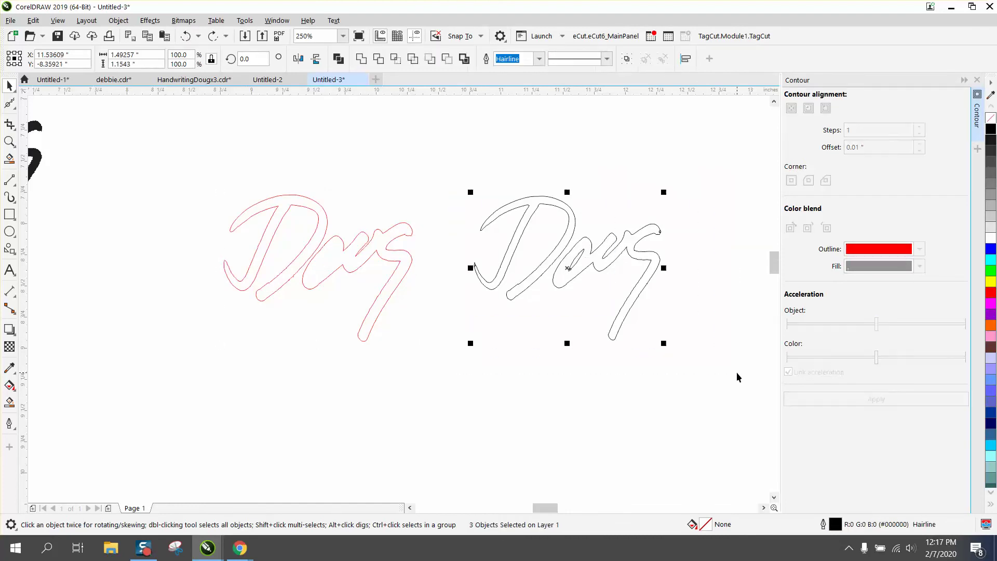
double_click(834, 525)
left_click(417, 229)
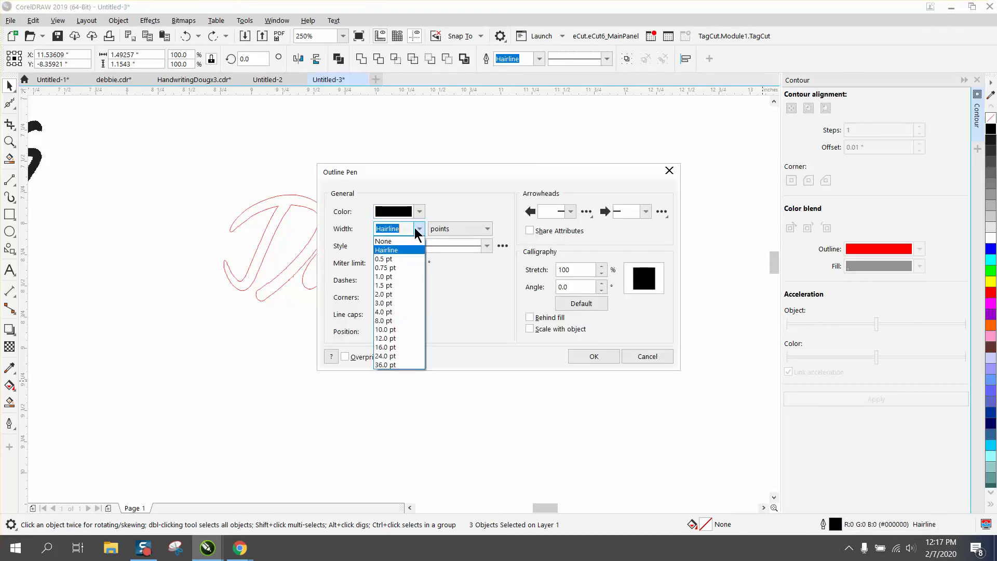
left_click(644, 361)
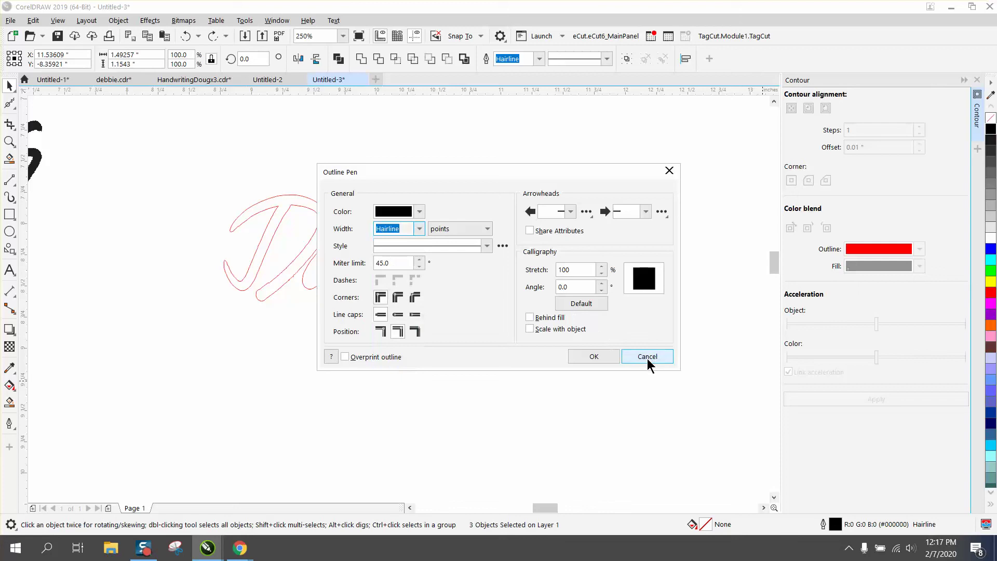
left_click(646, 357)
- Select all three parts of the right Doug and drag a copy below the original
left_click_drag(439, 179, 483, 248)
left_click_drag(727, 374, 726, 374)
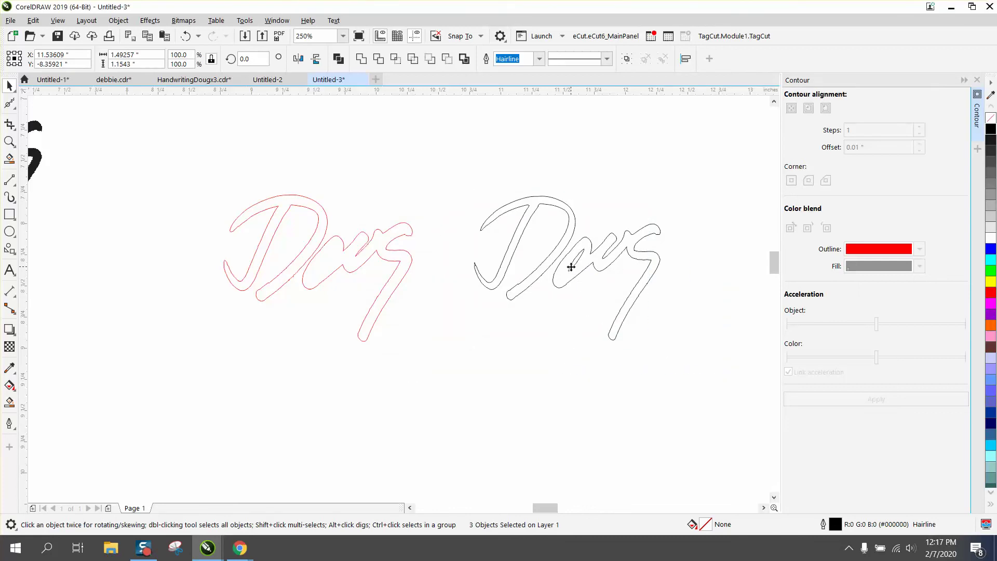
left_click_drag(569, 266, 576, 403)
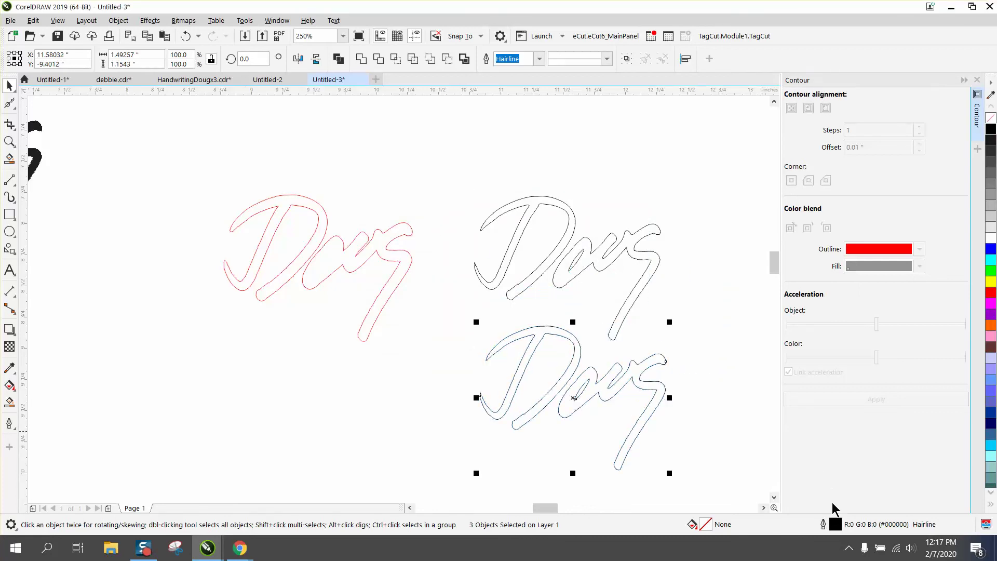
- Set the copy's outline width to 1.5 pt
double_click(835, 525)
left_click(418, 229)
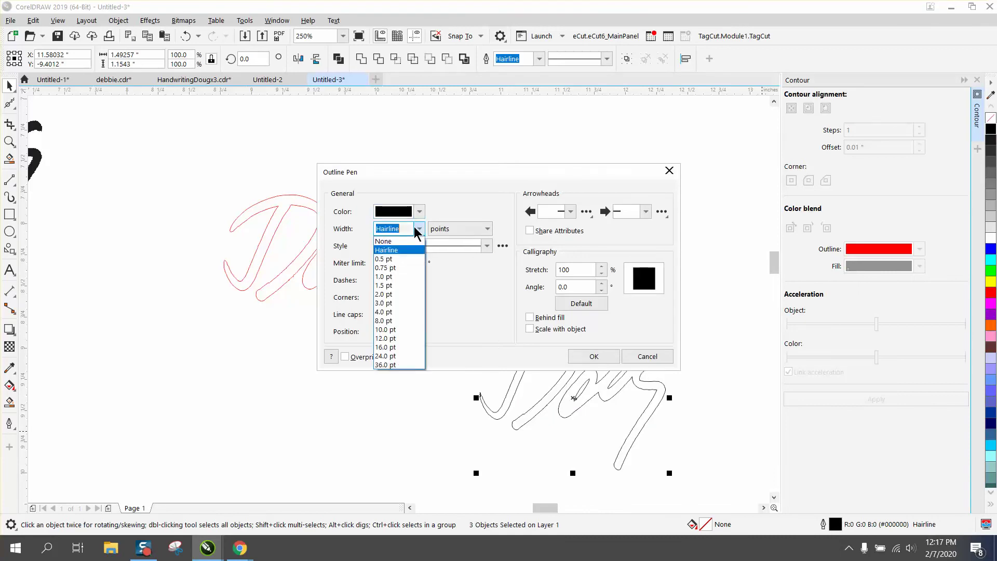
left_click(391, 329)
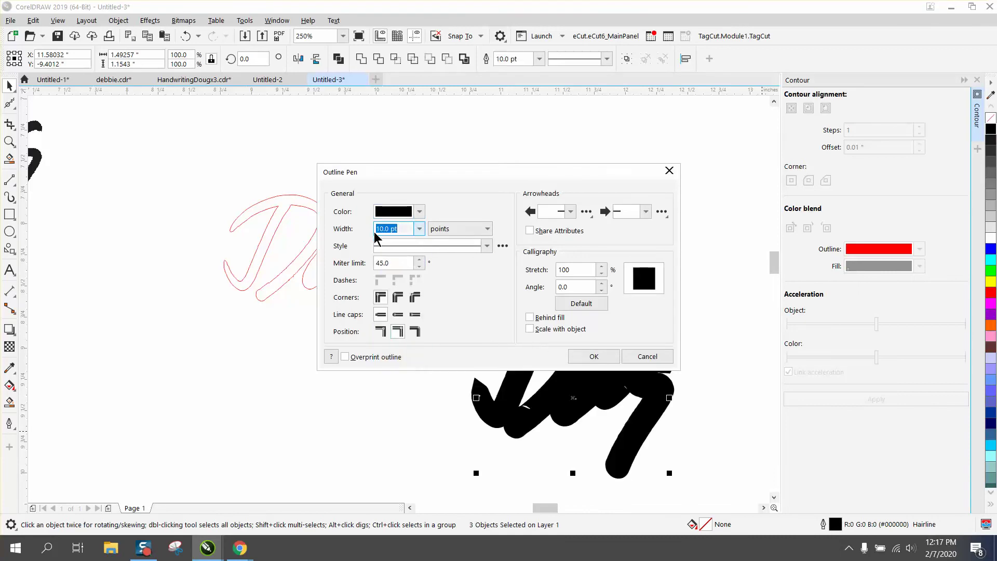
left_click(419, 229)
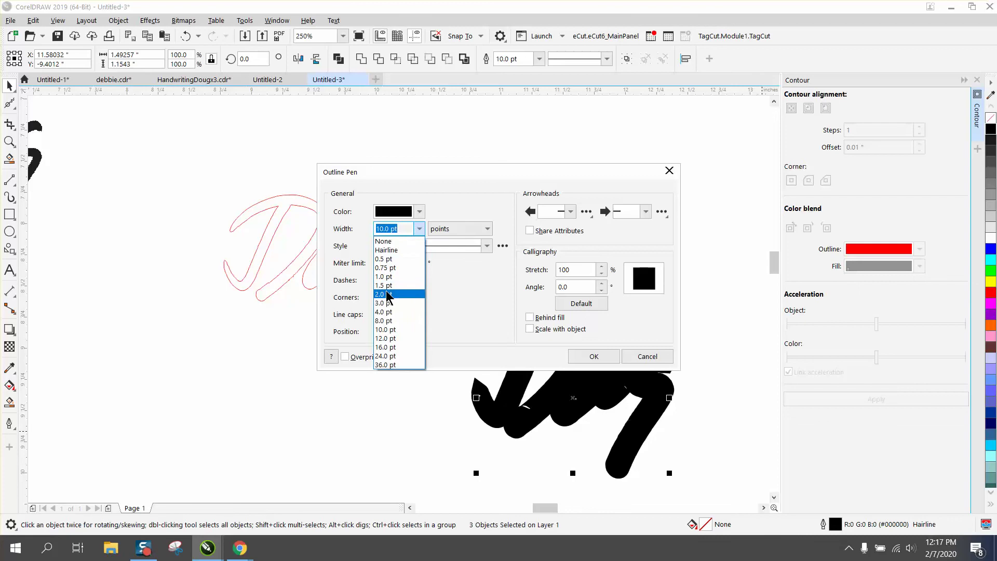
left_click(391, 285)
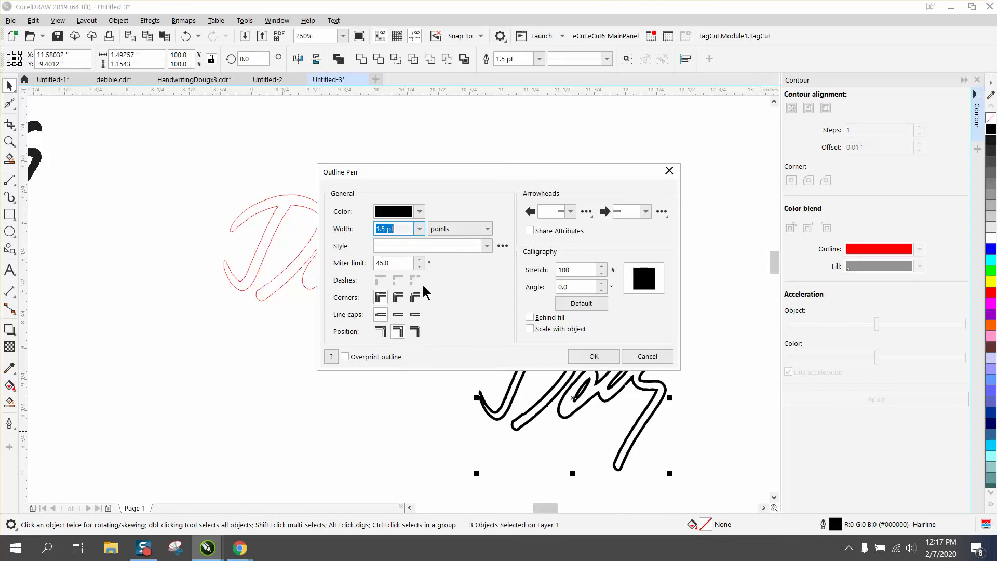
left_click(593, 356)
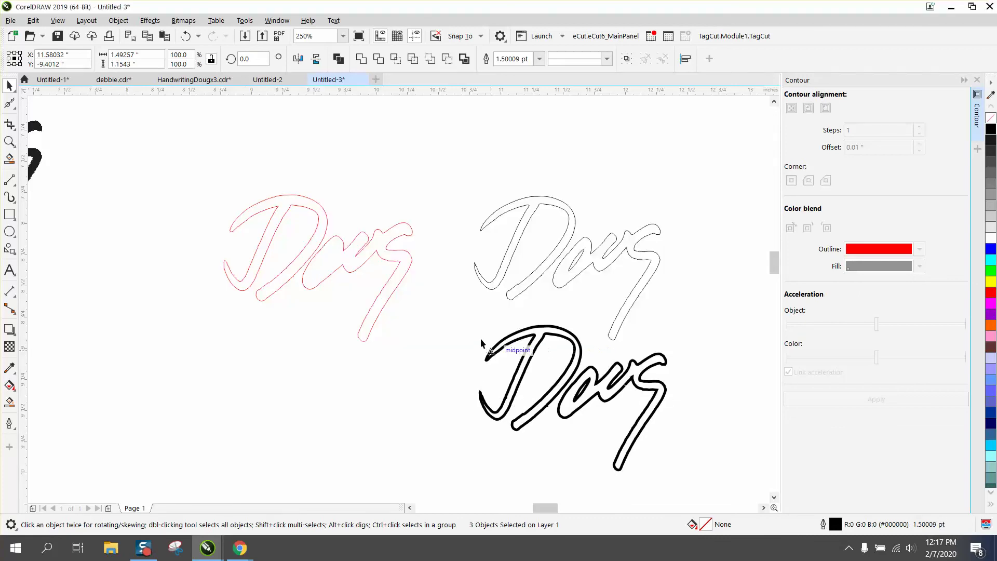
- Smart Fill the D and 'oug' regions of the lower copy and the upper right Doug black
left_click(9, 402)
left_click(535, 335)
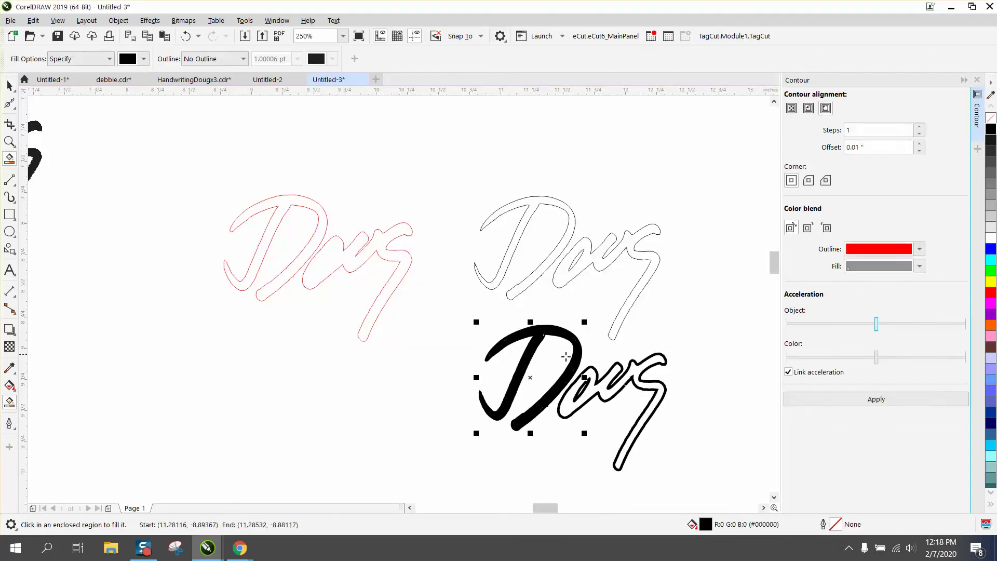
left_click(598, 389)
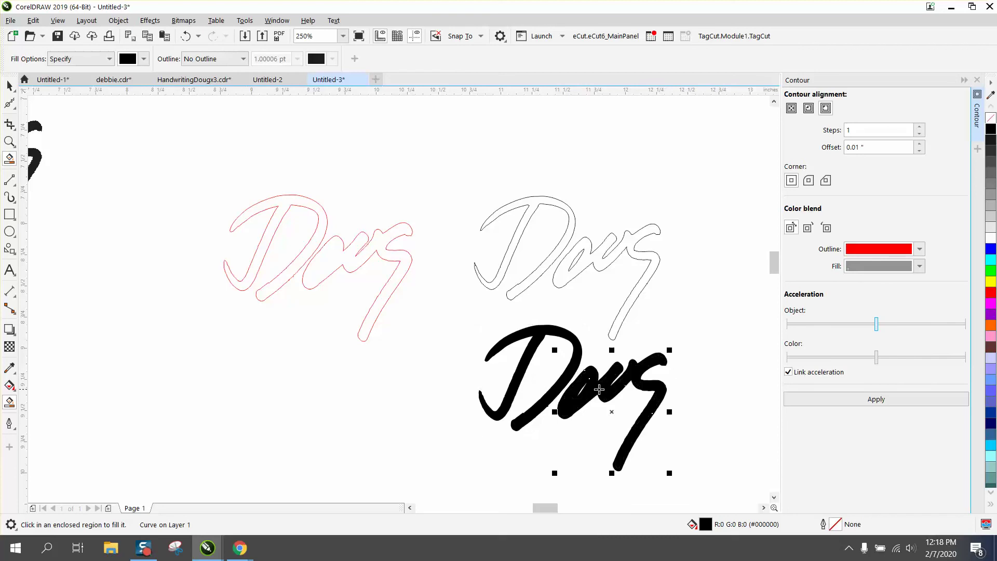
left_click(630, 294)
left_click(557, 255)
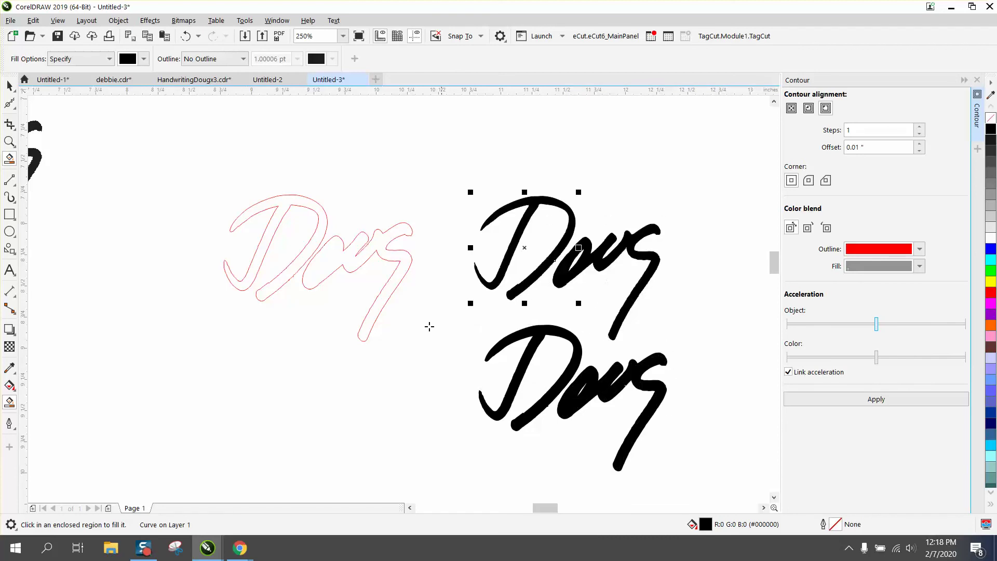
left_click(10, 85)
- Import DOUGSCAN.png and place it at the lower left of the page
scroll(444, 210, "down", 2)
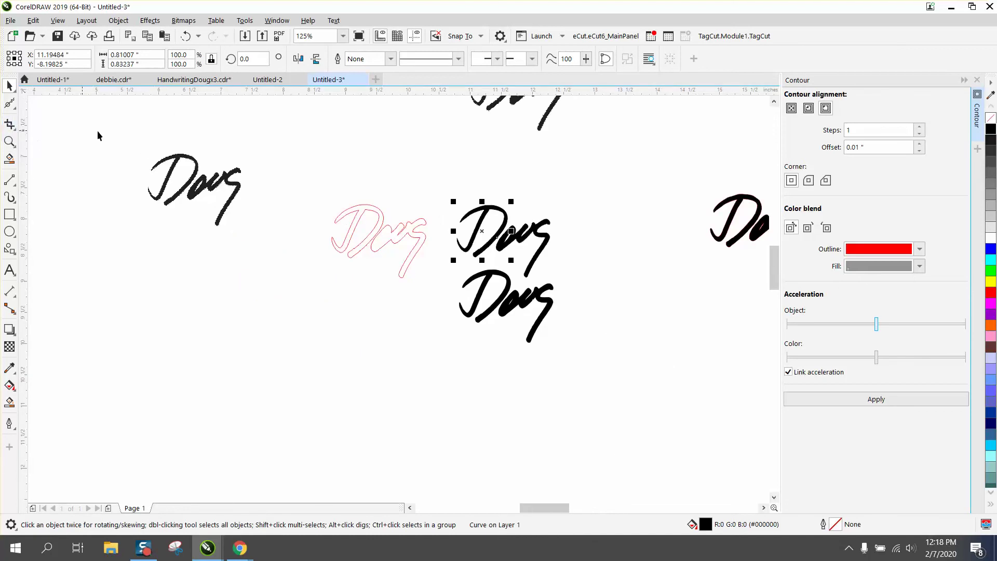
key("ctrl+v")
left_click_drag(241, 212, 256, 313)
left_click(10, 141)
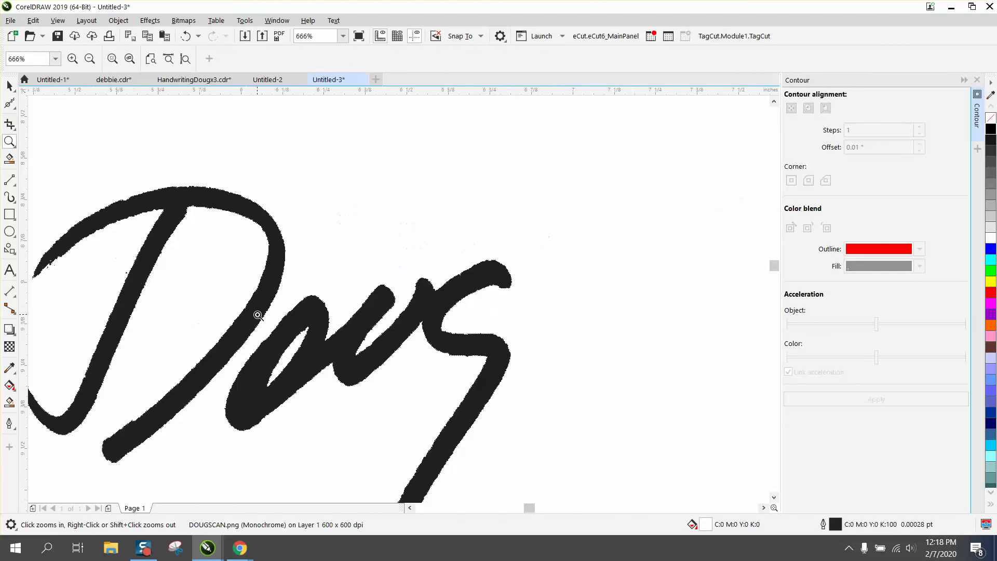
- Zoom in on the top of the scan's D, then back out to the whole scan
right_click(453, 297)
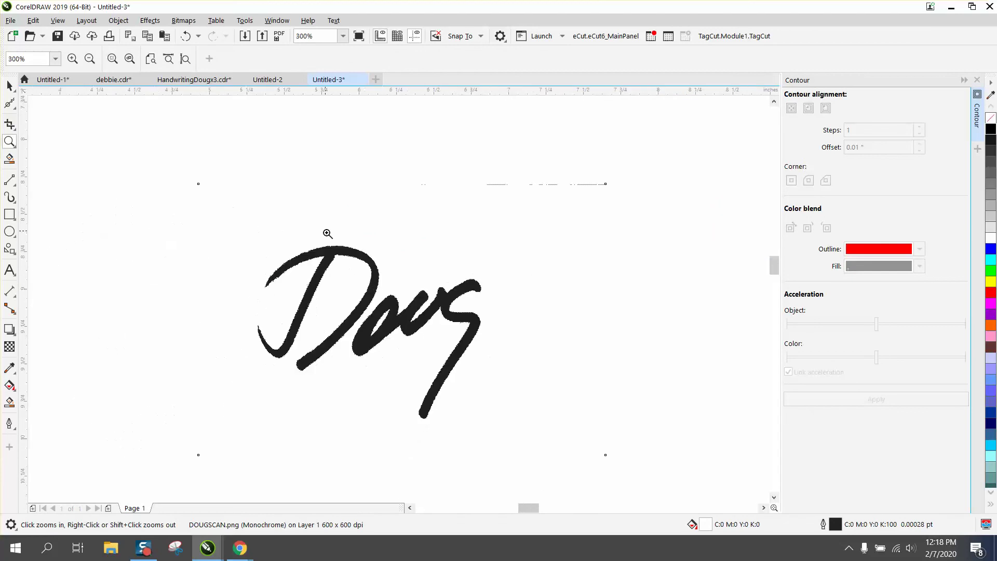
left_click_drag(327, 229, 427, 297)
scroll(427, 298, "down", 3)
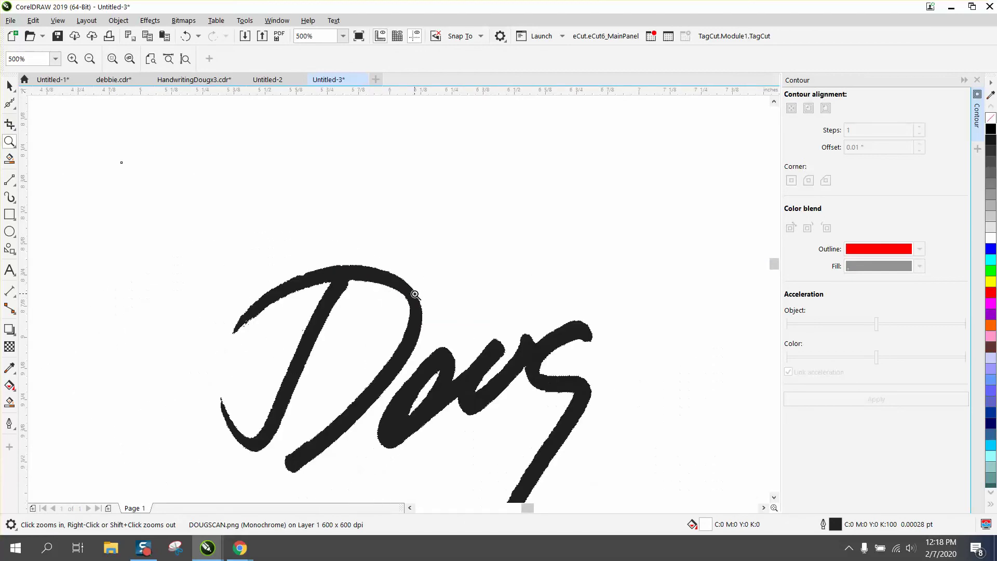
right_click(415, 294)
left_click(9, 86)
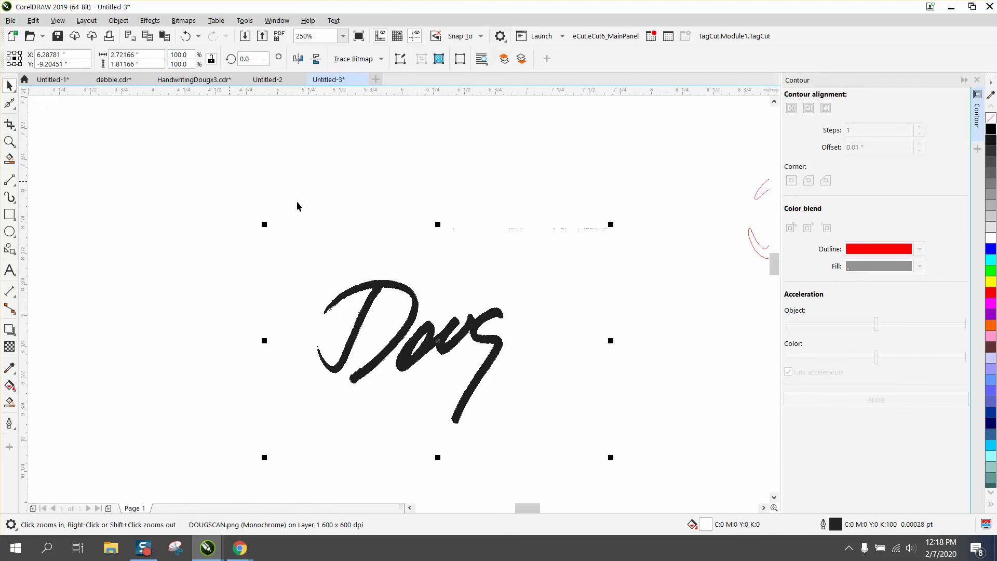
- Zoom in on the right-hand Doug traces, then on the two stacked filled Dougs
scroll(297, 202, "down", 2)
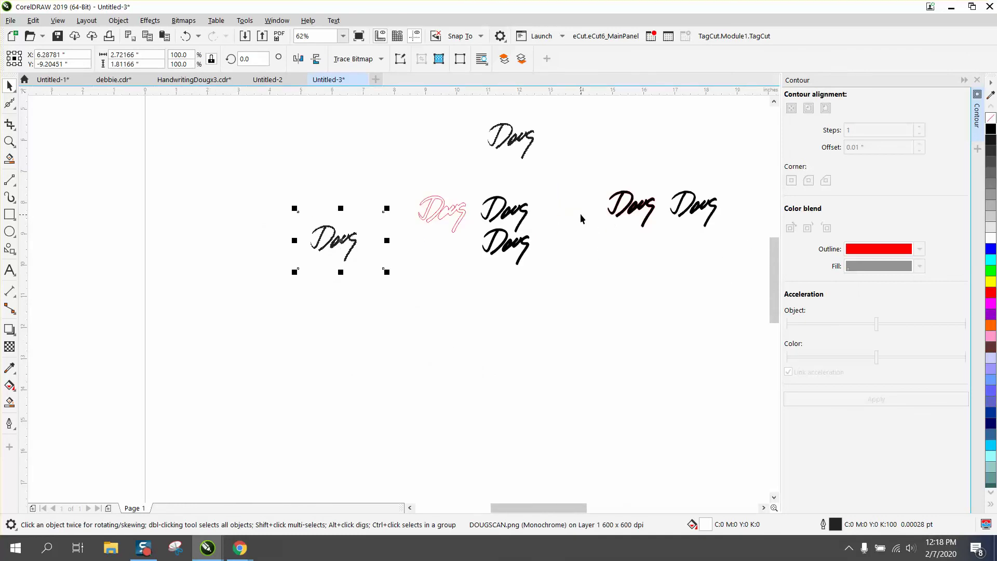
left_click(9, 141)
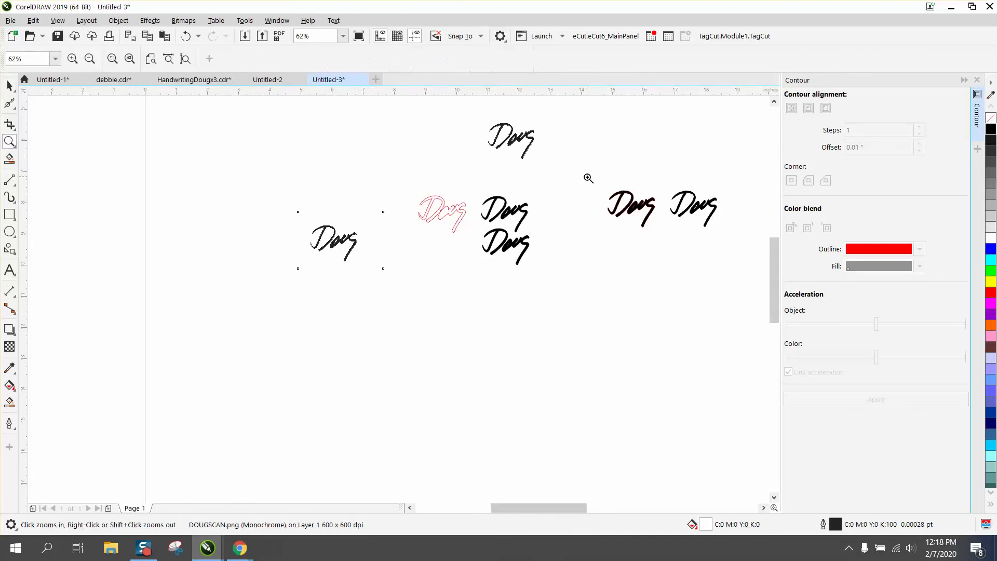
left_click_drag(591, 181, 746, 250)
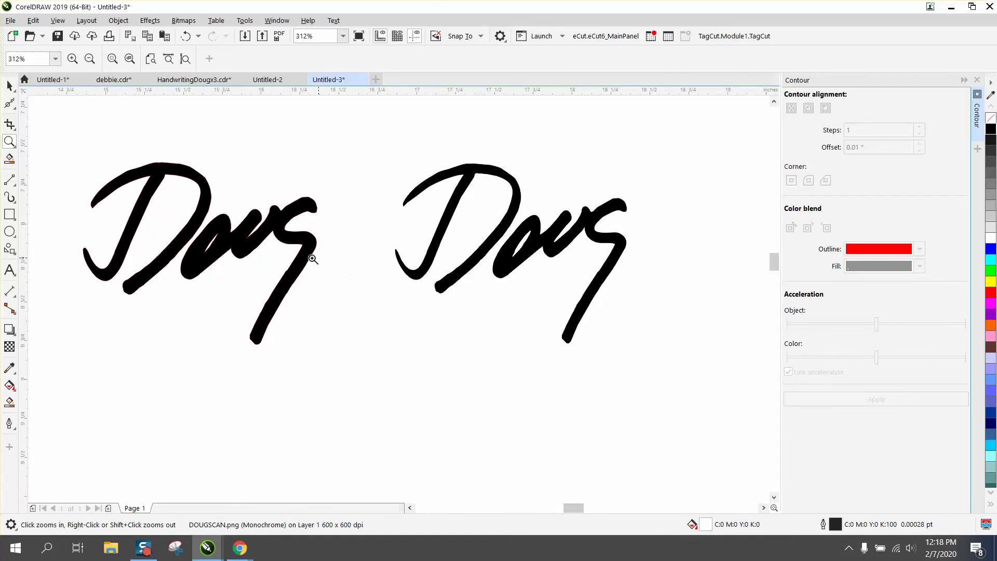
right_click(348, 265)
right_click(406, 264)
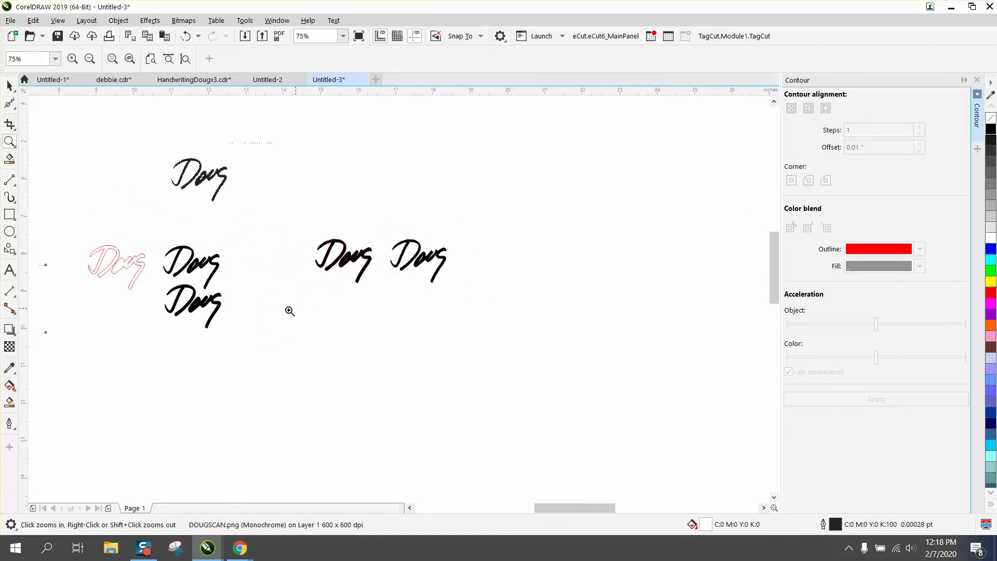
left_click_drag(149, 240, 275, 334)
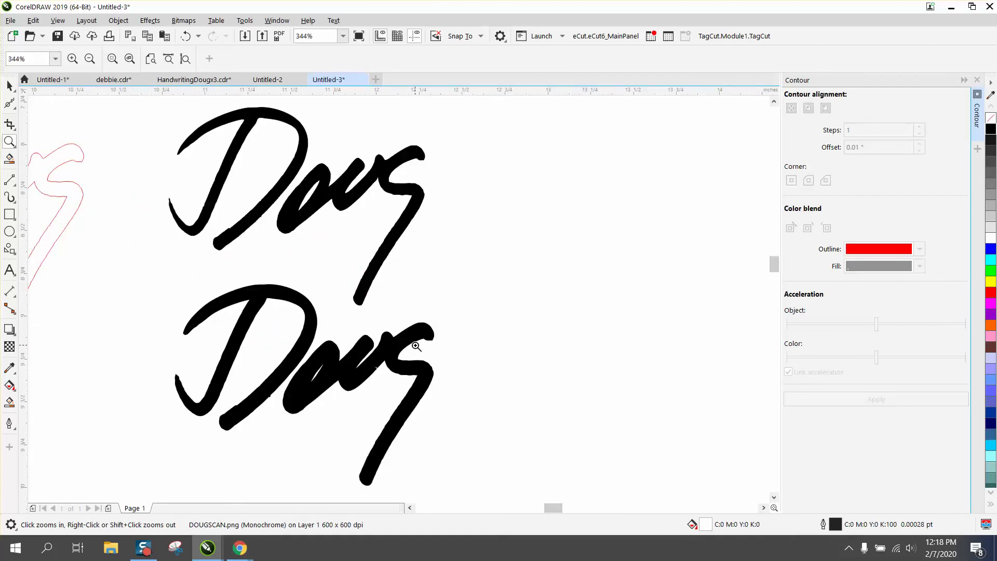